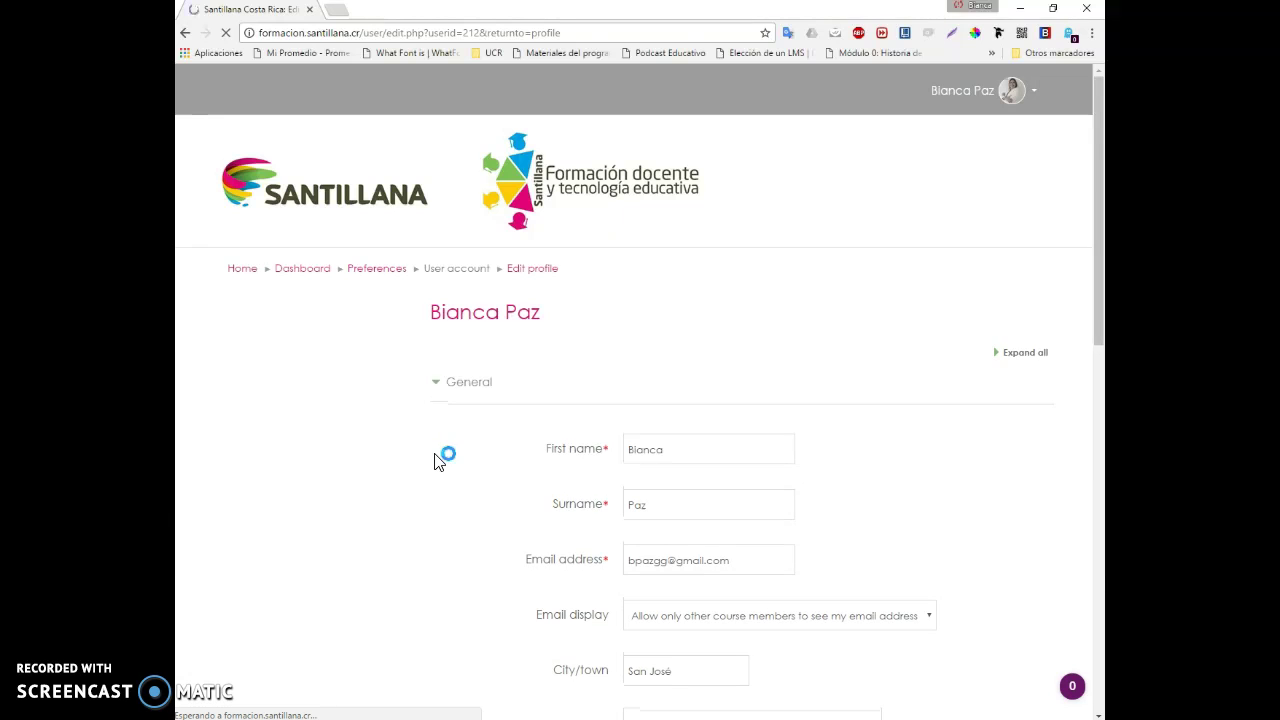
Examine the first name, surname and email address fields in the General section of the profile form.
scroll(420, 480, down, 3)
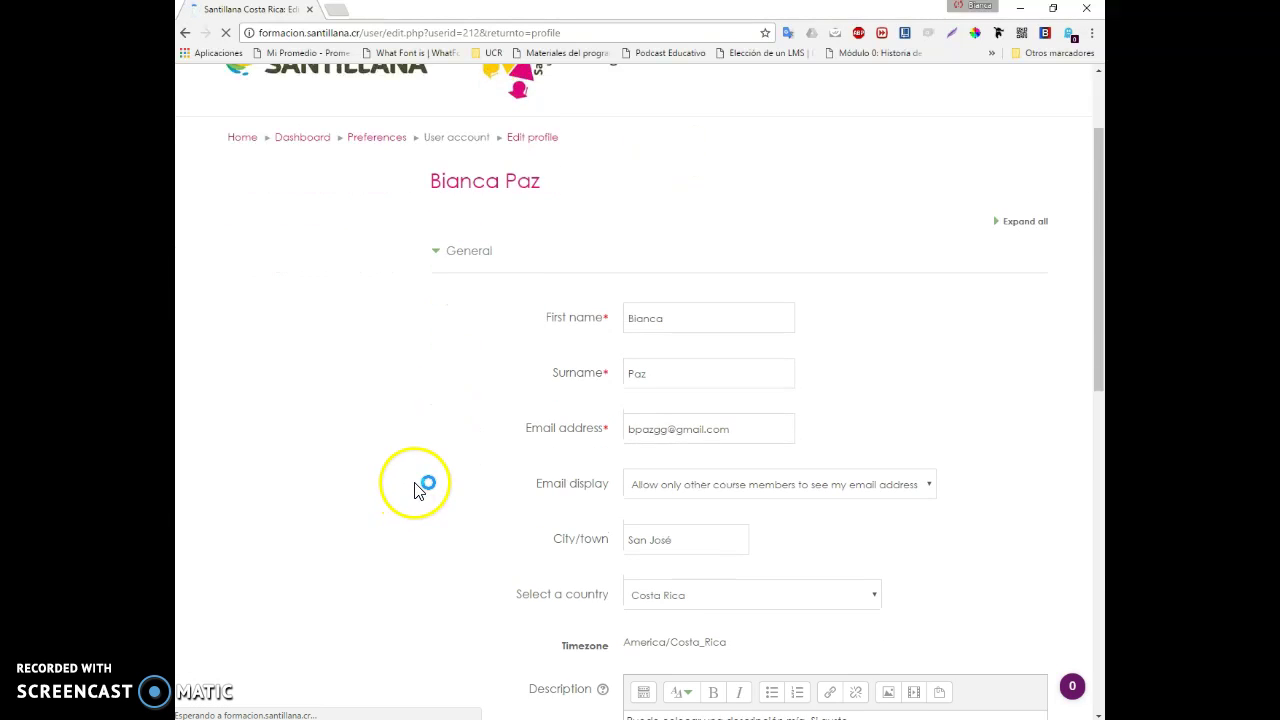
scroll(447, 403, down, 1)
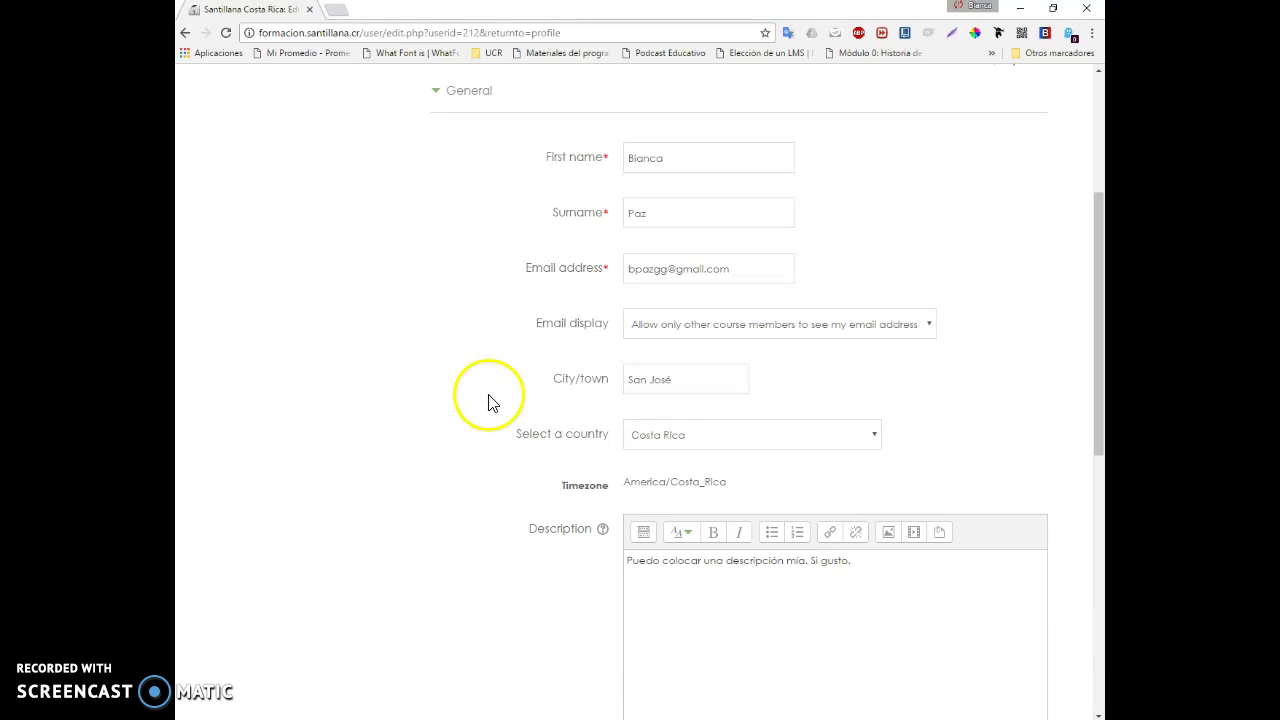
scroll(484, 398, up, 1)
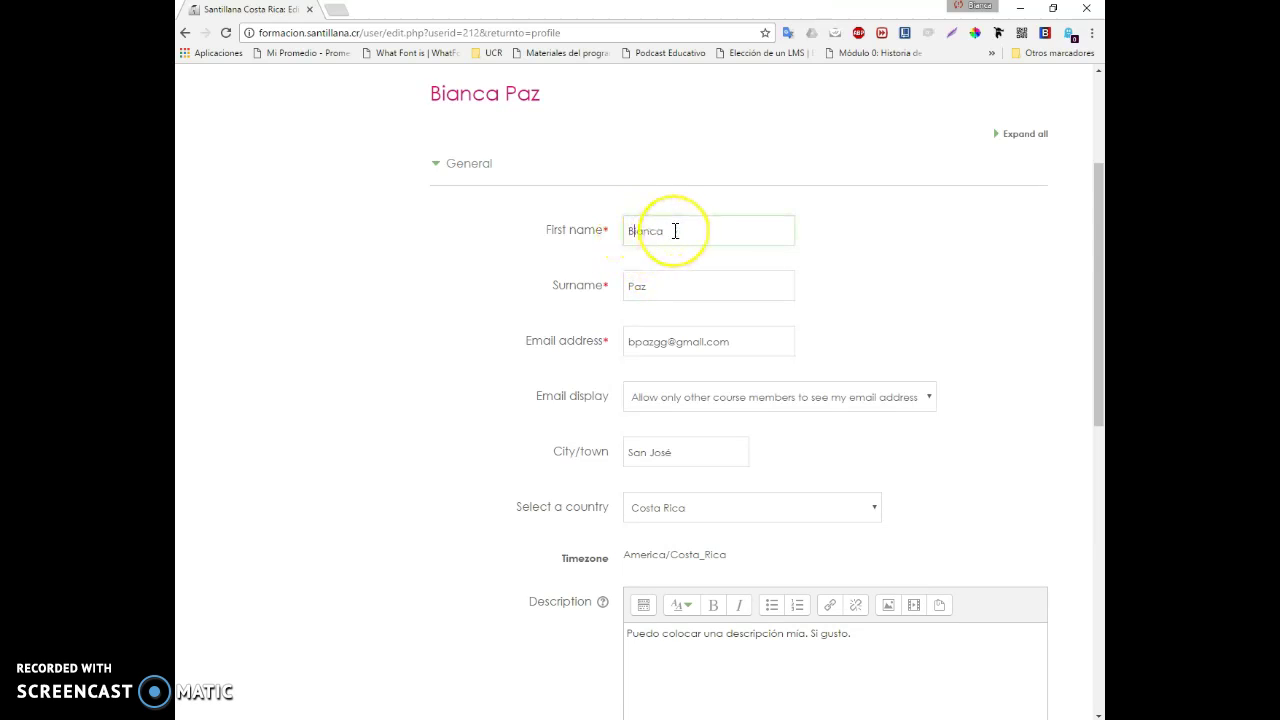
drag(675, 231, 630, 230)
click(636, 232)
click(659, 250)
click(714, 286)
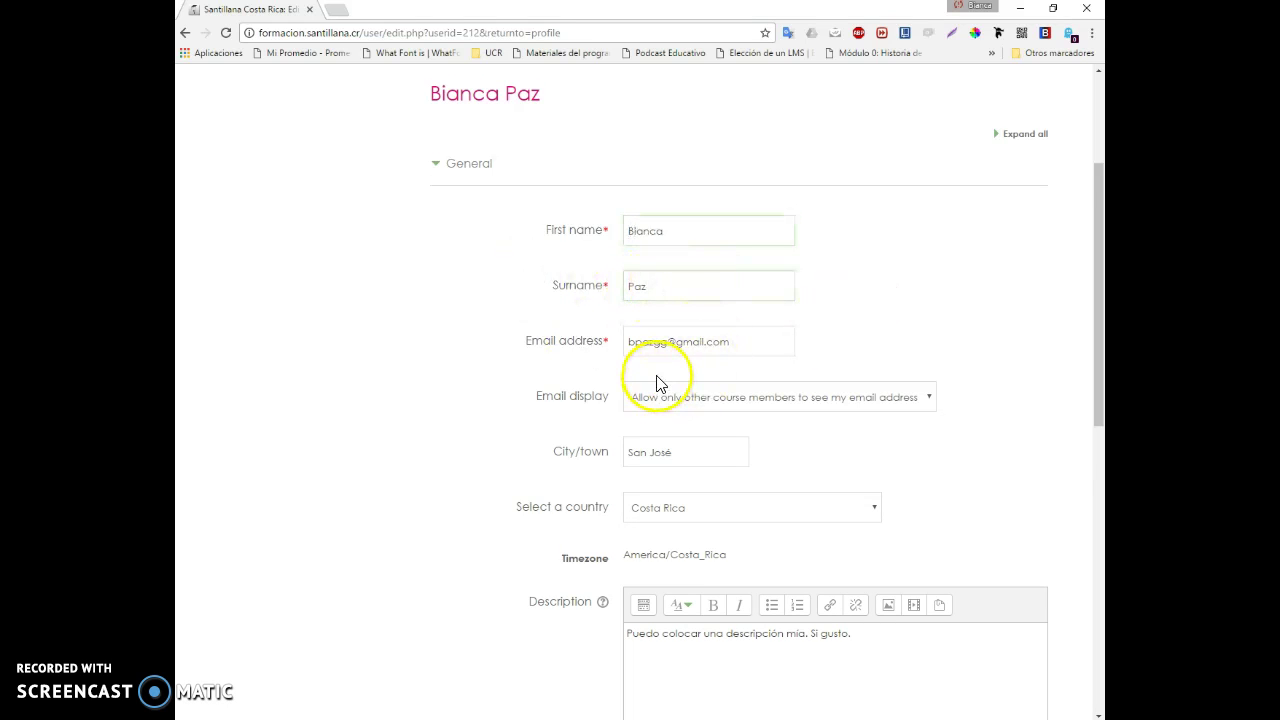
scroll(654, 380, down, 1)
drag(752, 268, 634, 263)
click(756, 266)
drag(756, 266, 634, 263)
click(759, 267)
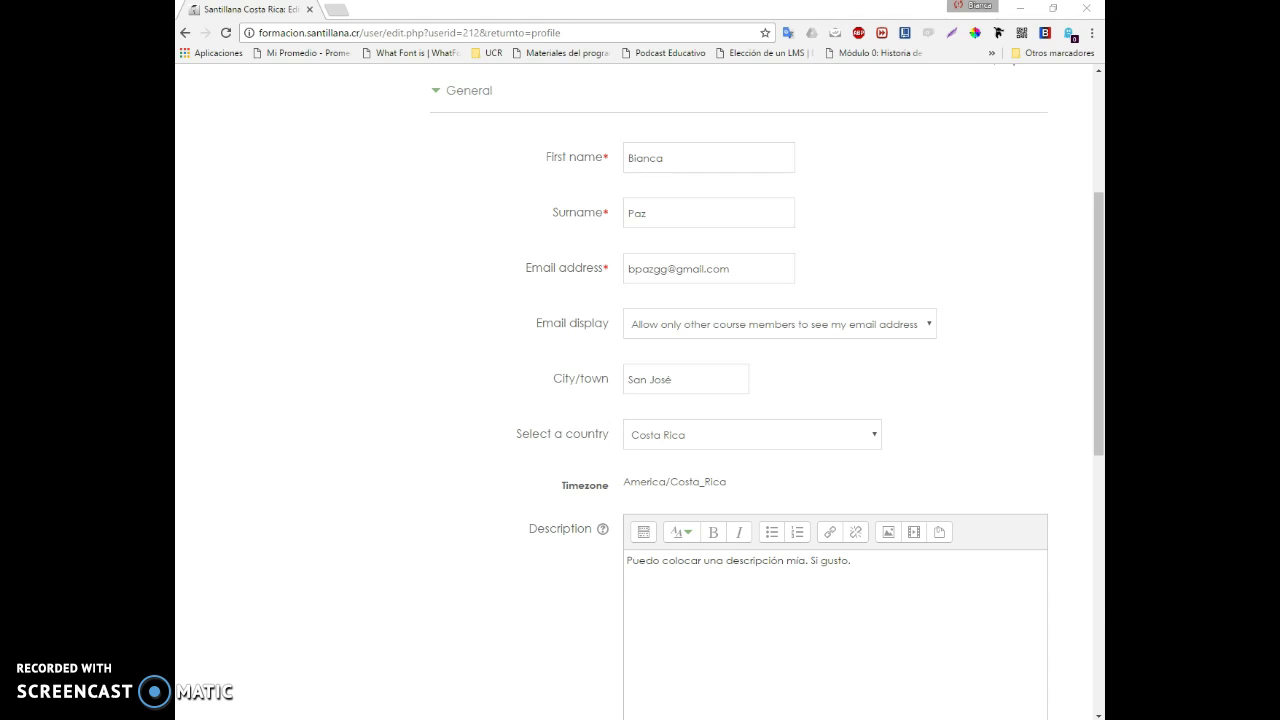
Examine the email display, city, country and description fields of the profile, including the available country options.
click(918, 335)
click(931, 331)
drag(705, 381, 612, 392)
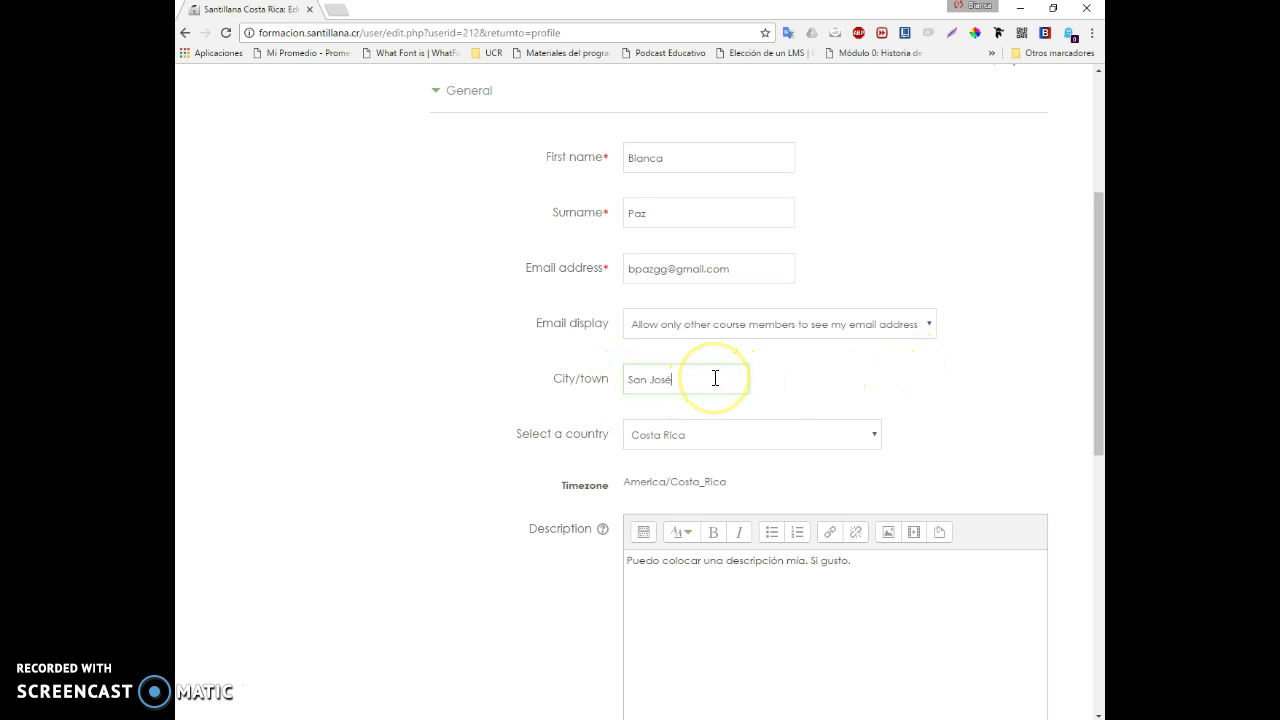
scroll(715, 378, down, 1)
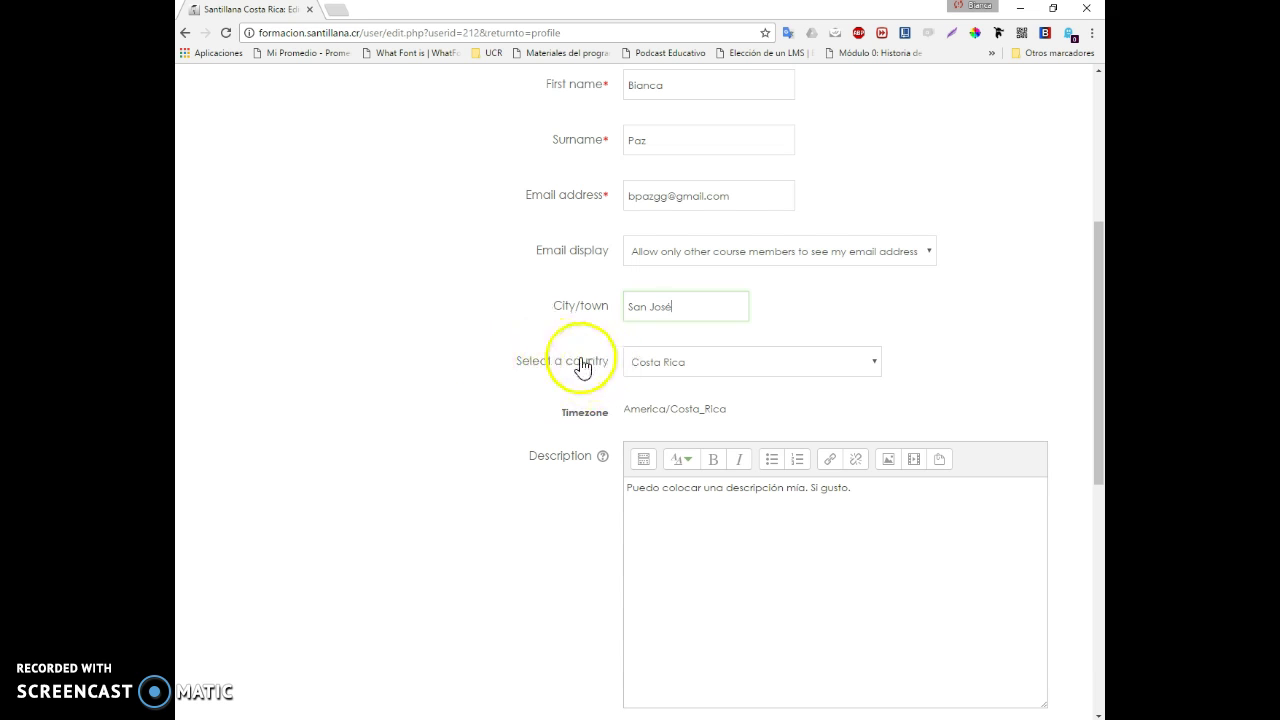
click(876, 365)
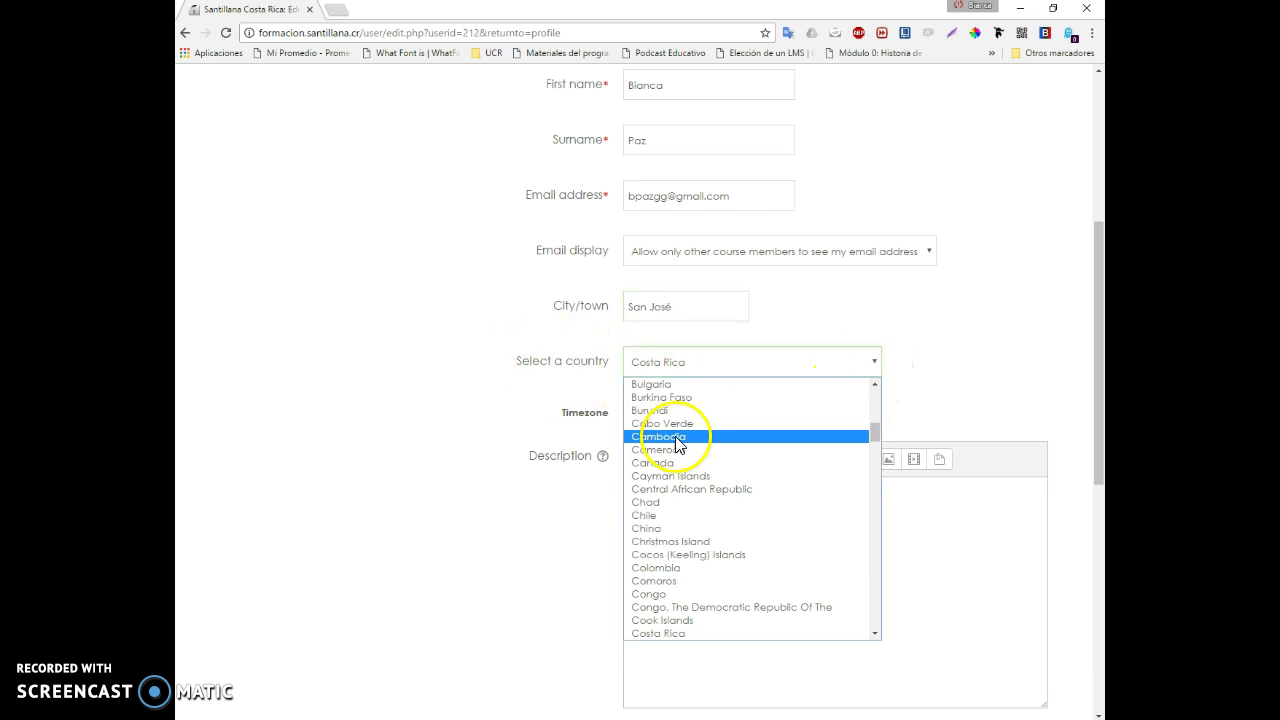
click(866, 360)
scroll(946, 357, down, 2)
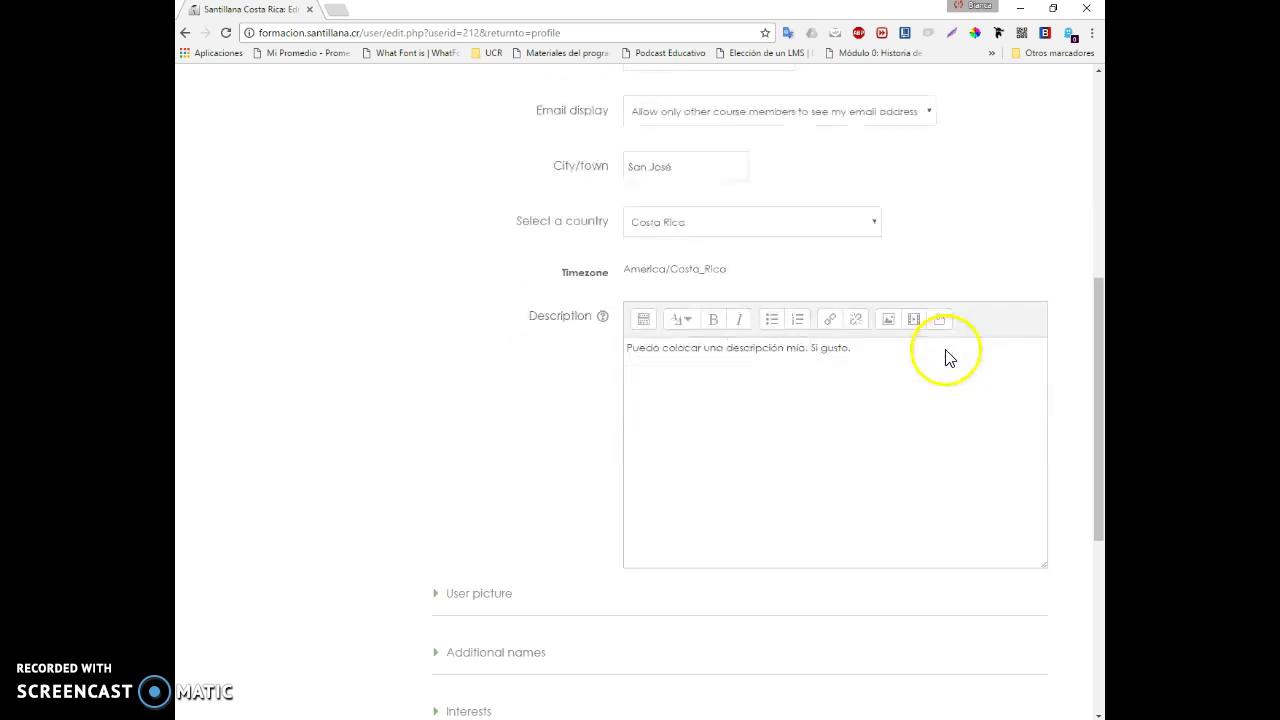
click(657, 363)
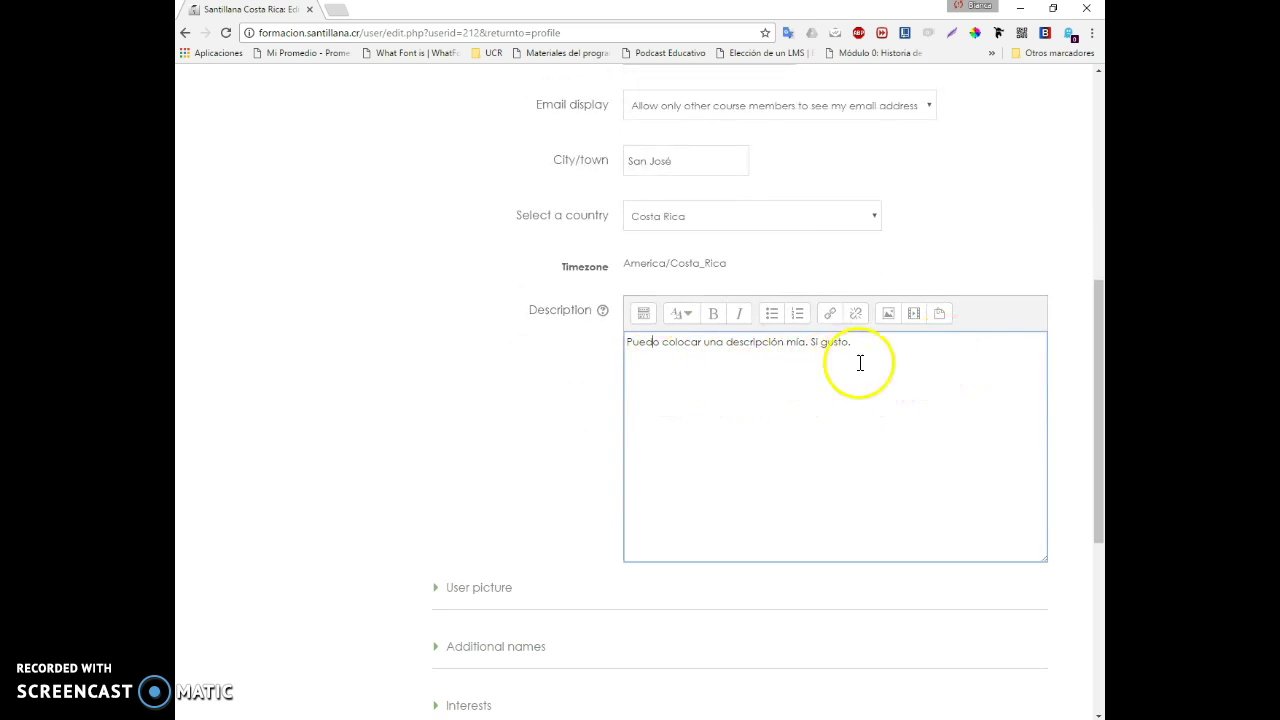
drag(866, 348, 640, 343)
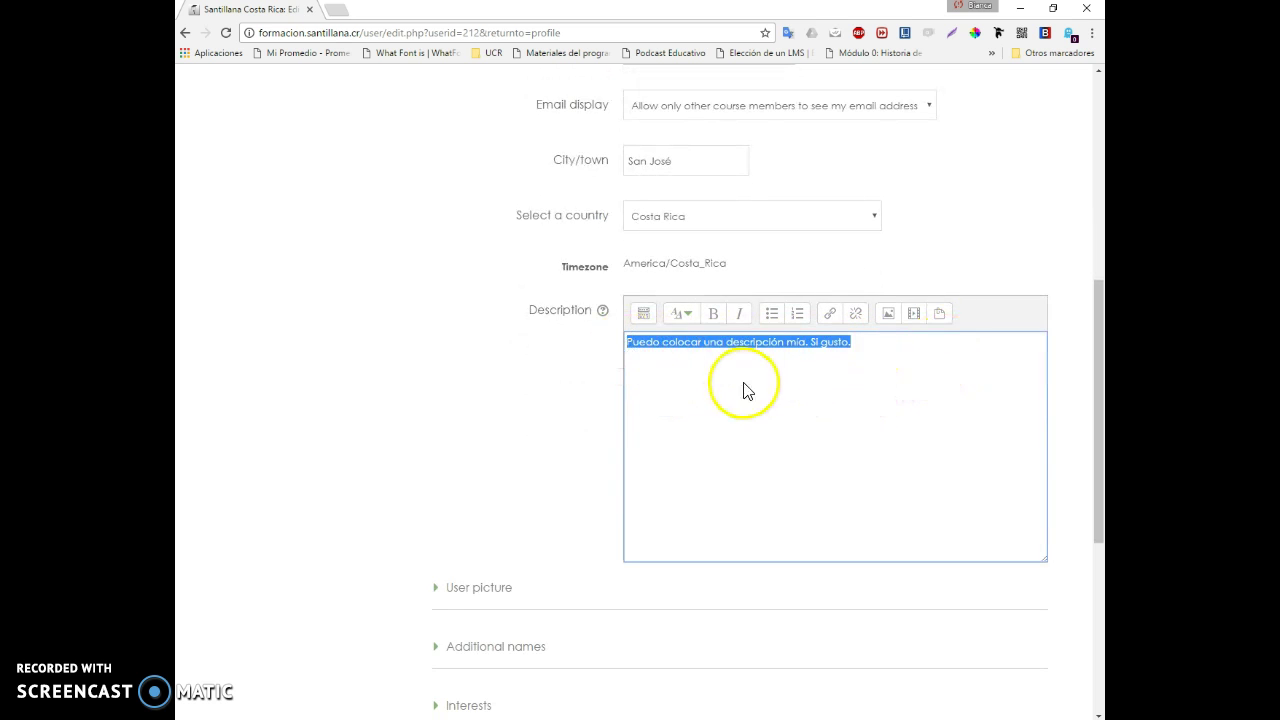
click(860, 365)
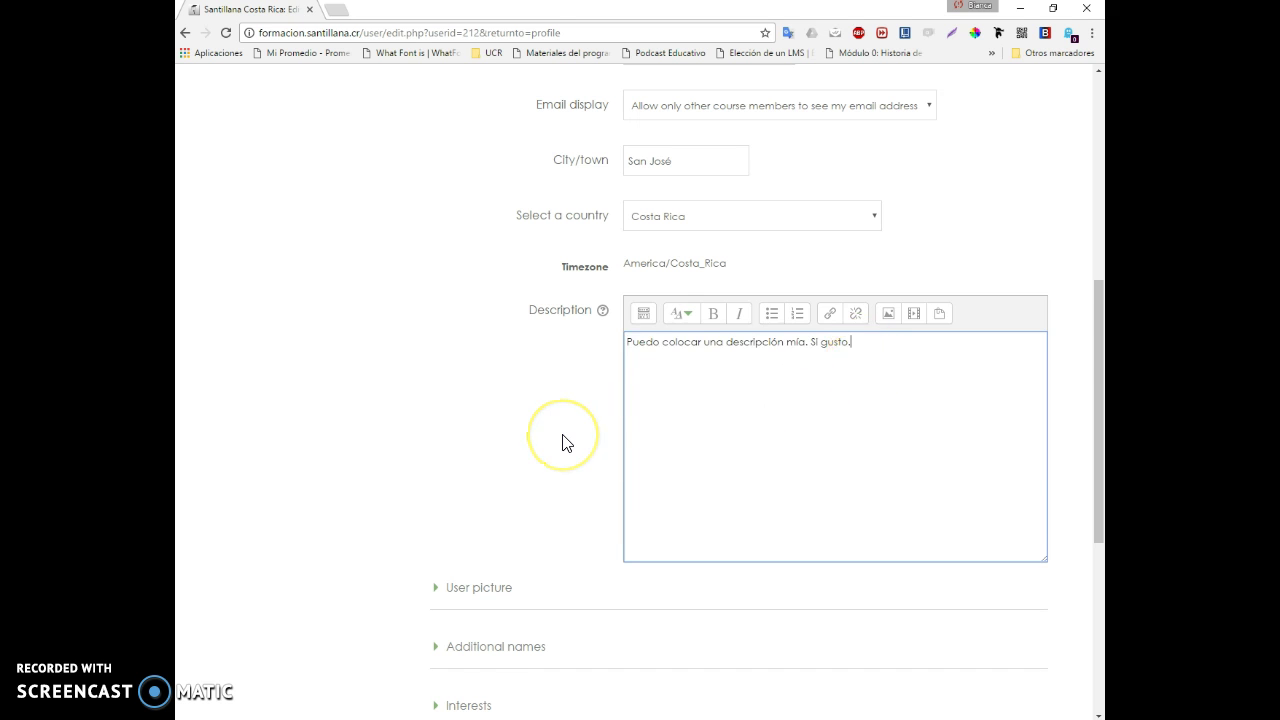
scroll(562, 443, down, 2)
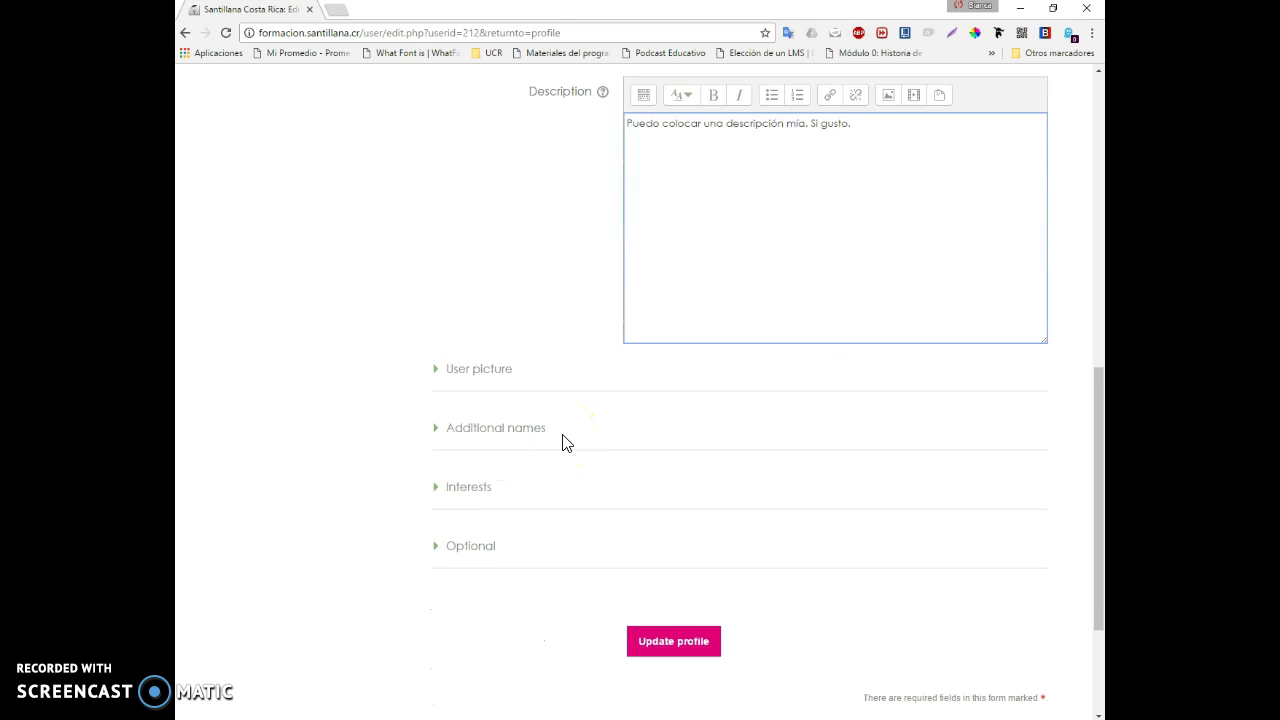
Expand the User picture section of the profile form.
click(437, 378)
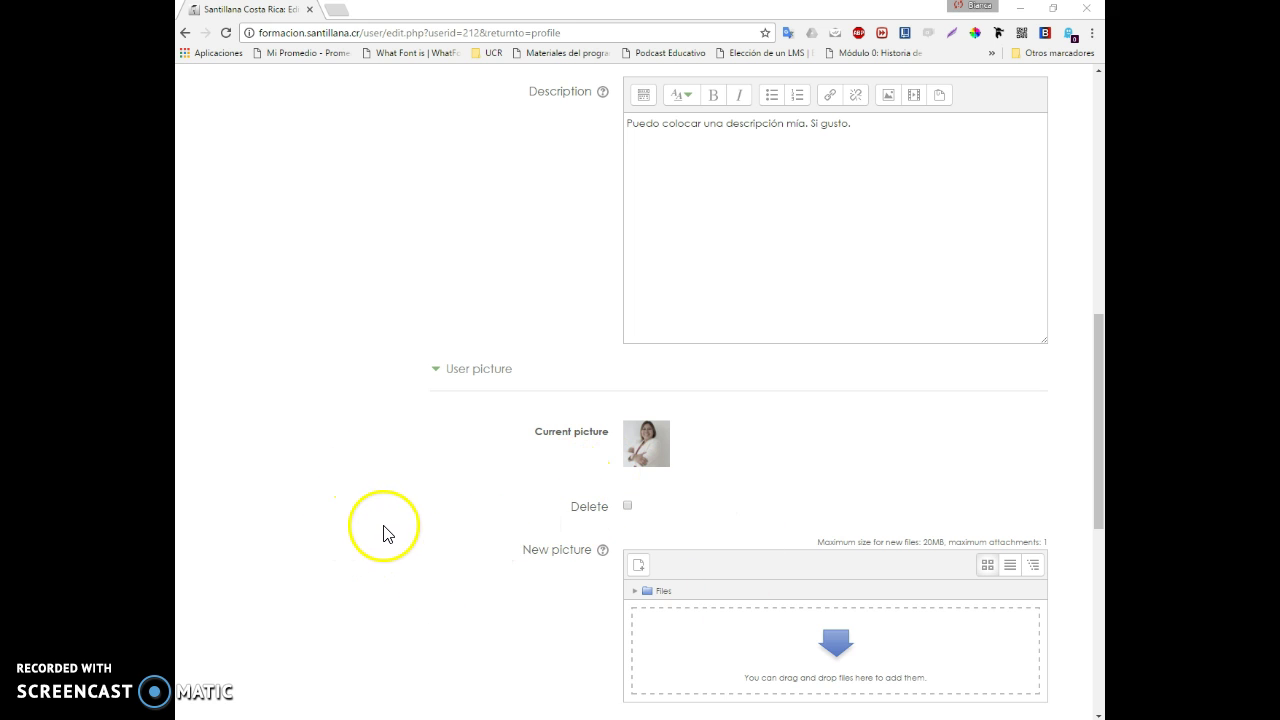
scroll(375, 520, down, 1)
scroll(363, 509, down, 2)
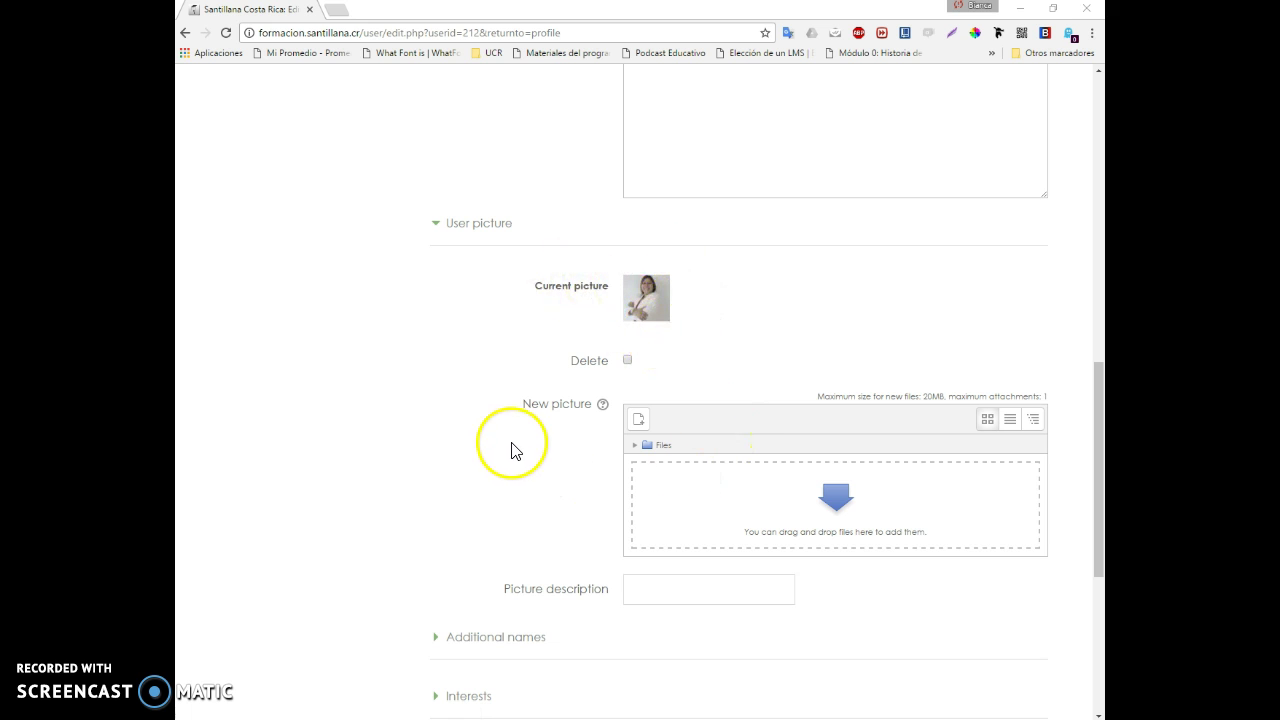
click(657, 452)
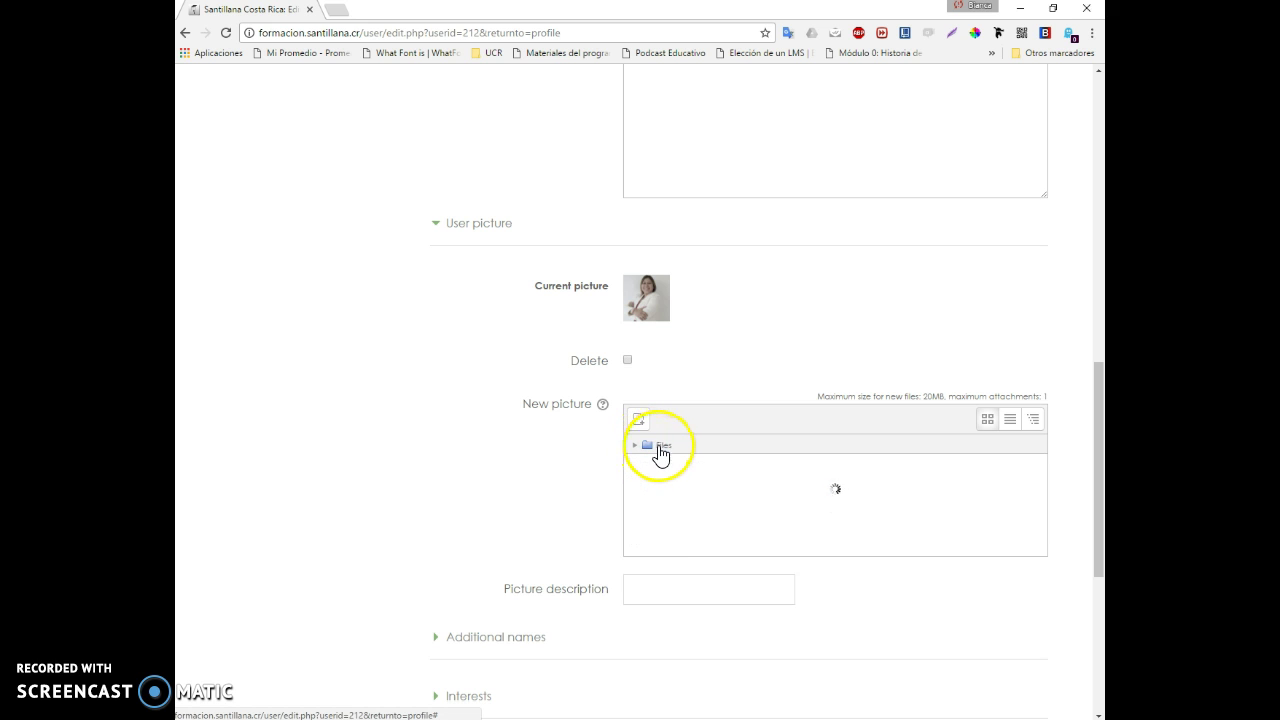
click(757, 480)
click(643, 432)
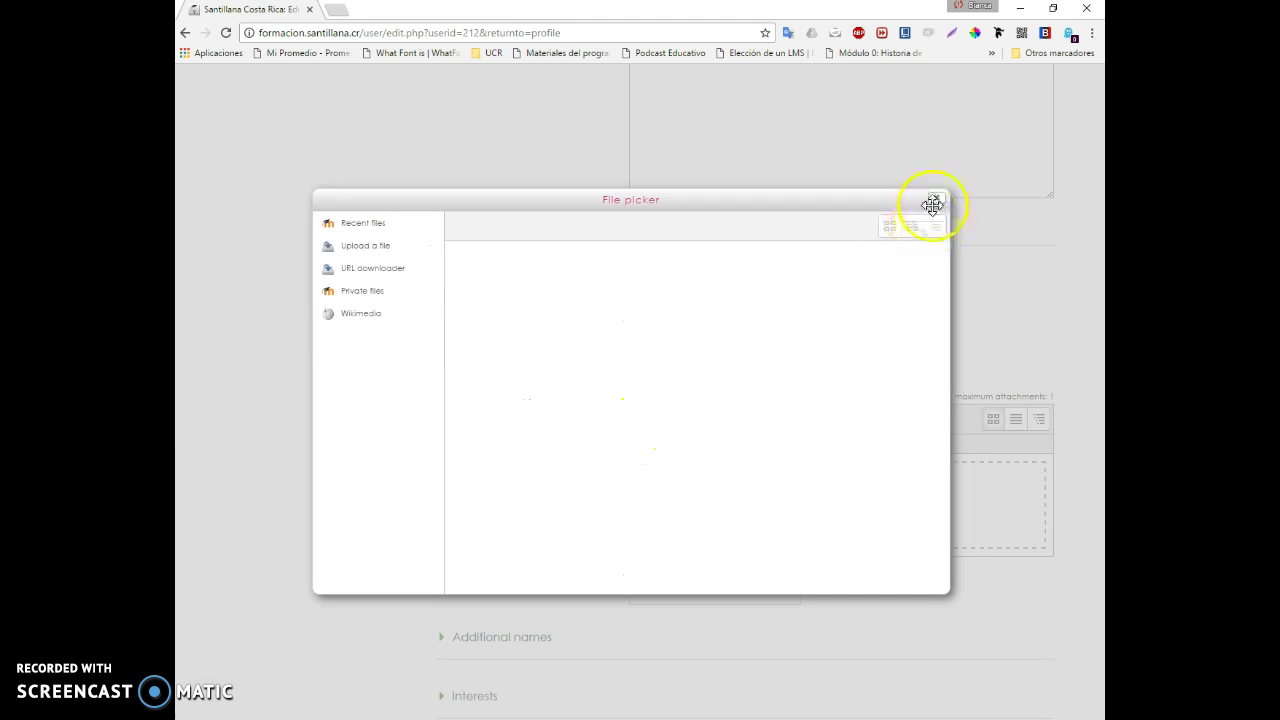
click(937, 201)
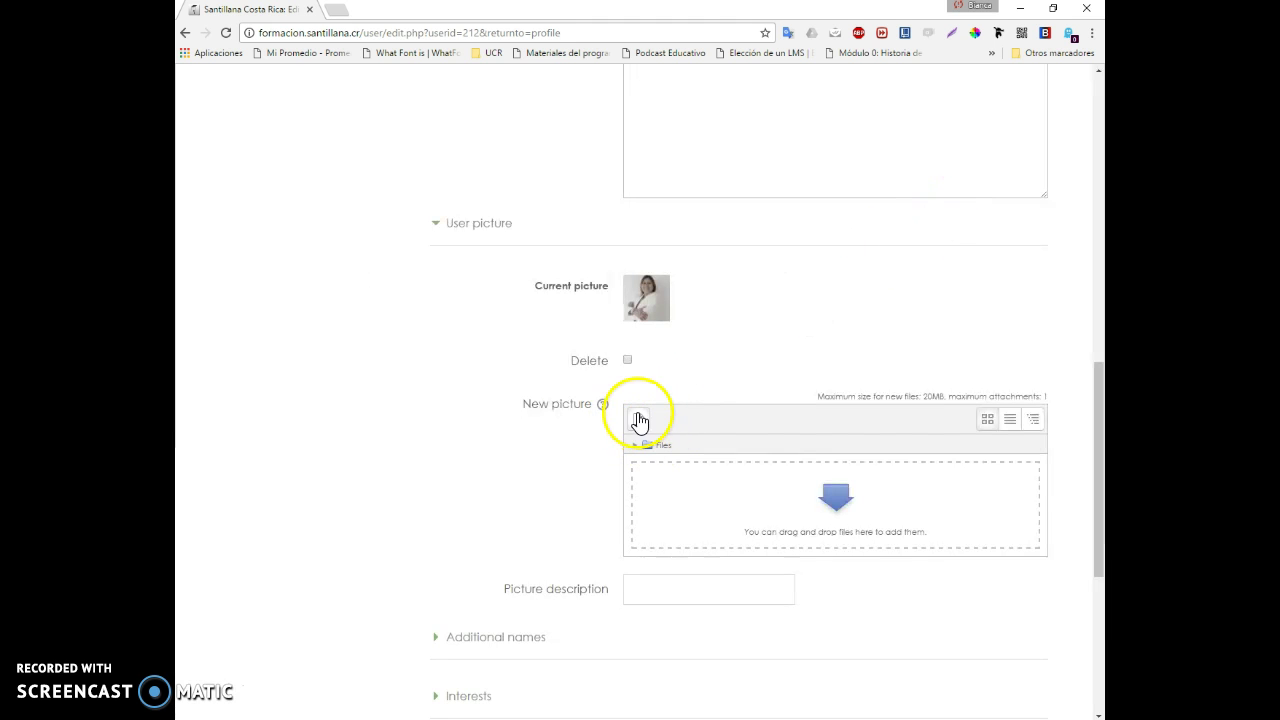
click(640, 428)
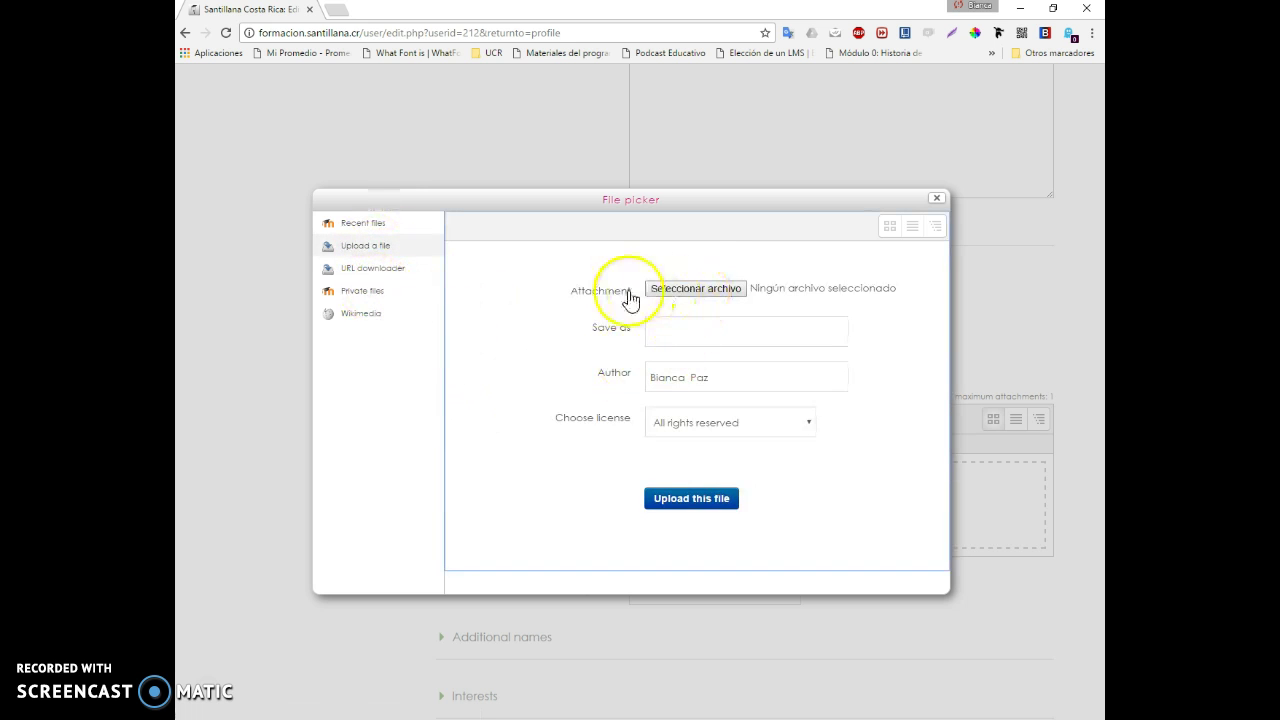
click(687, 290)
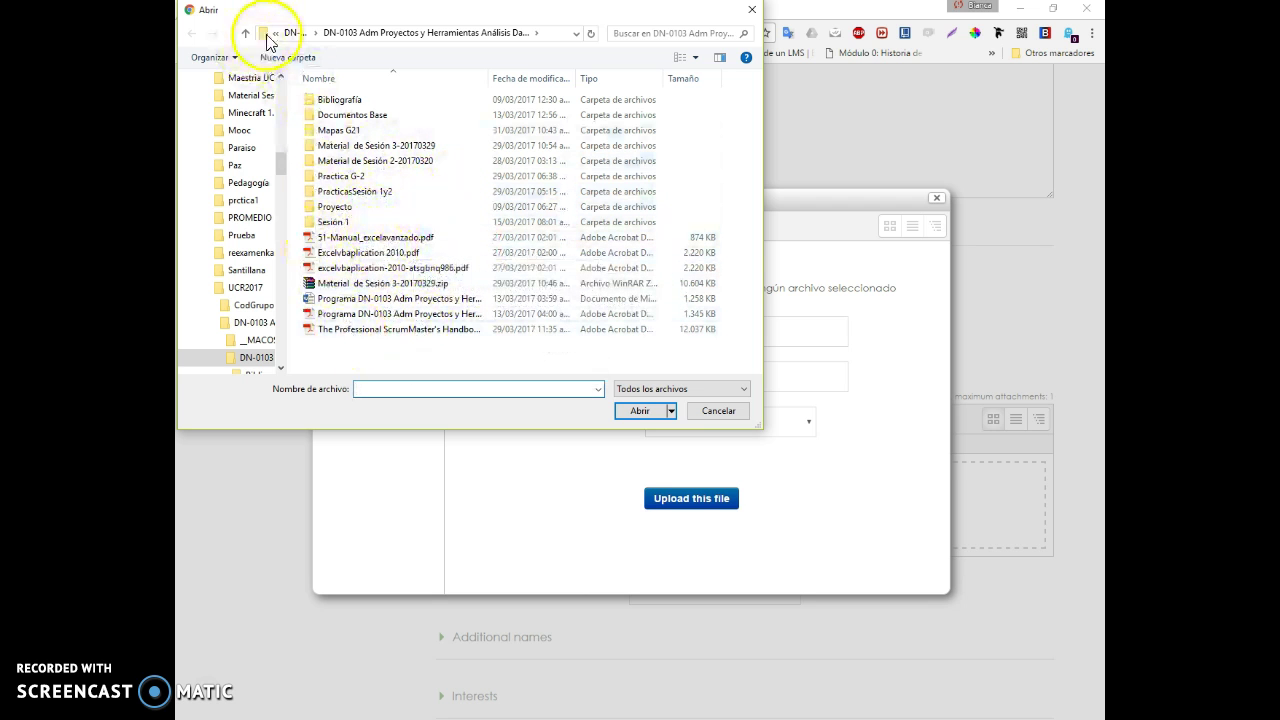
scroll(265, 85, up, 5)
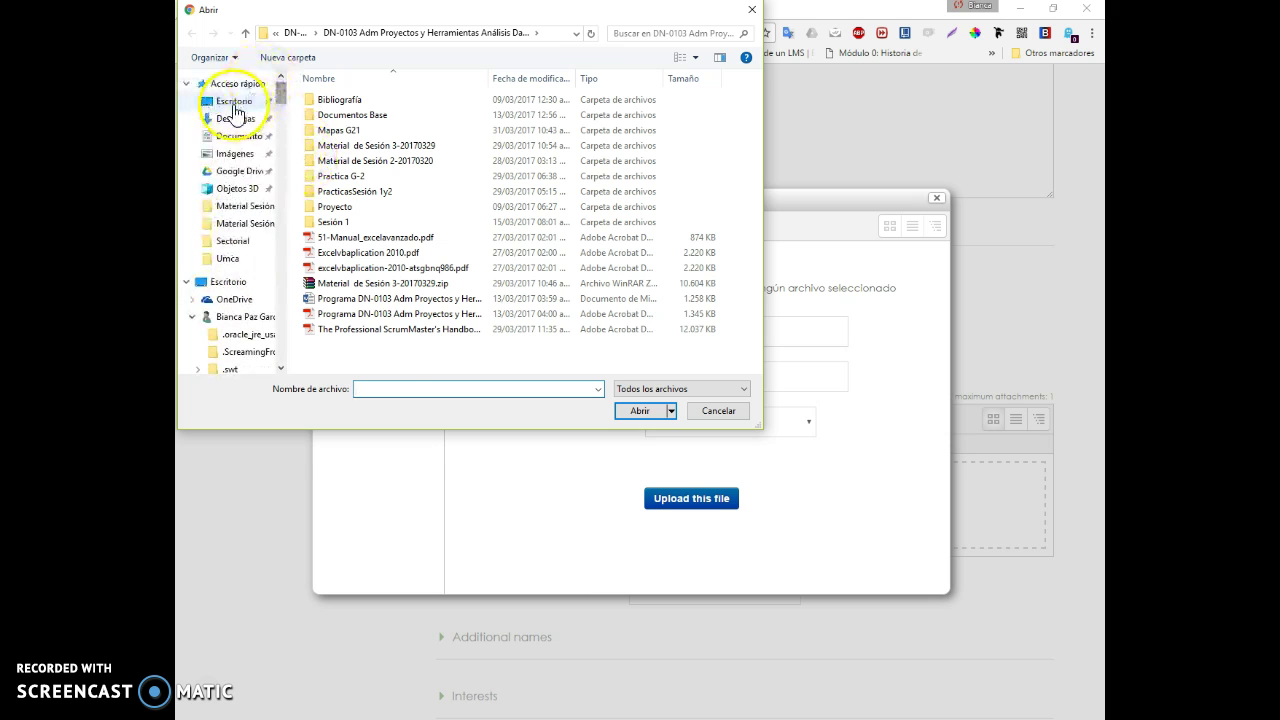
click(236, 101)
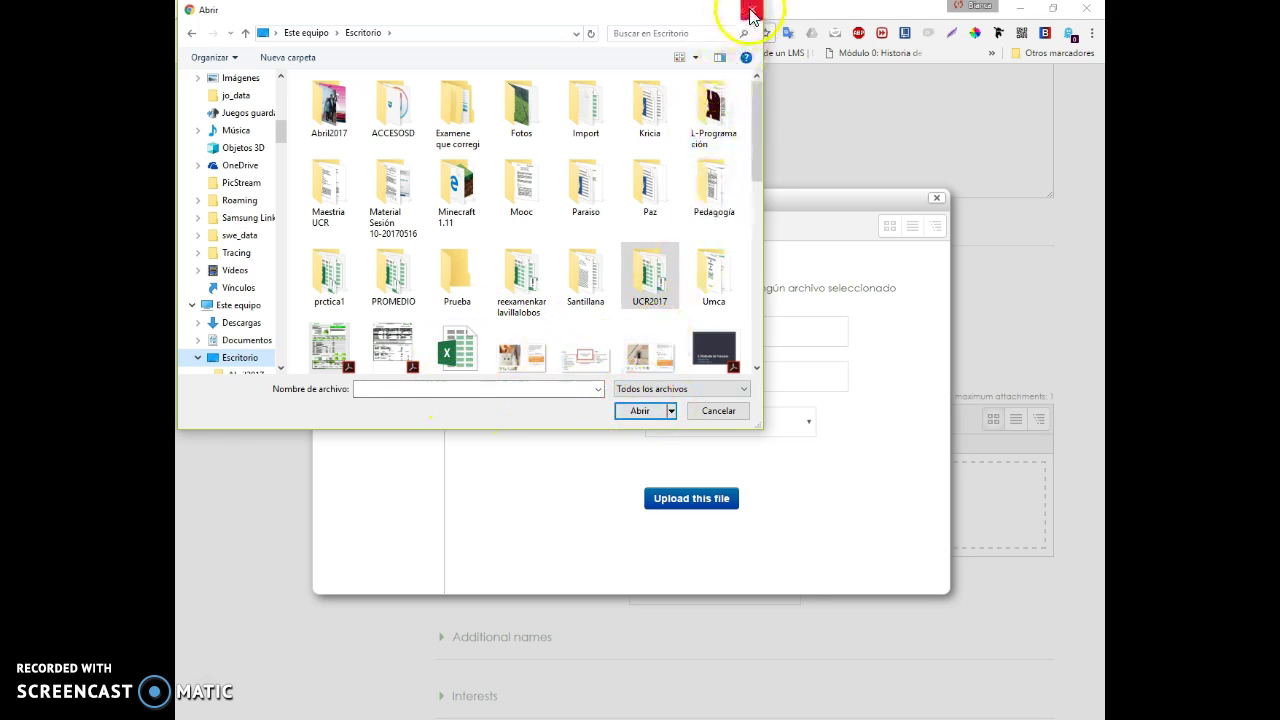
click(752, 12)
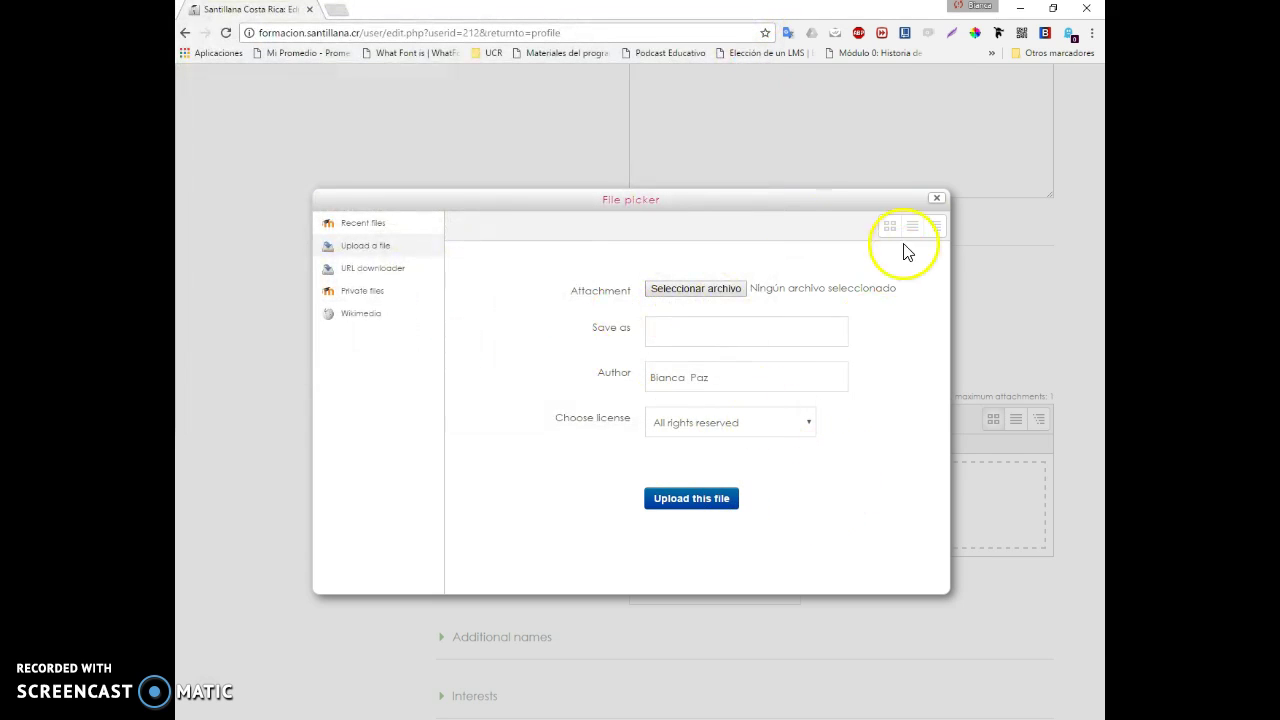
click(941, 201)
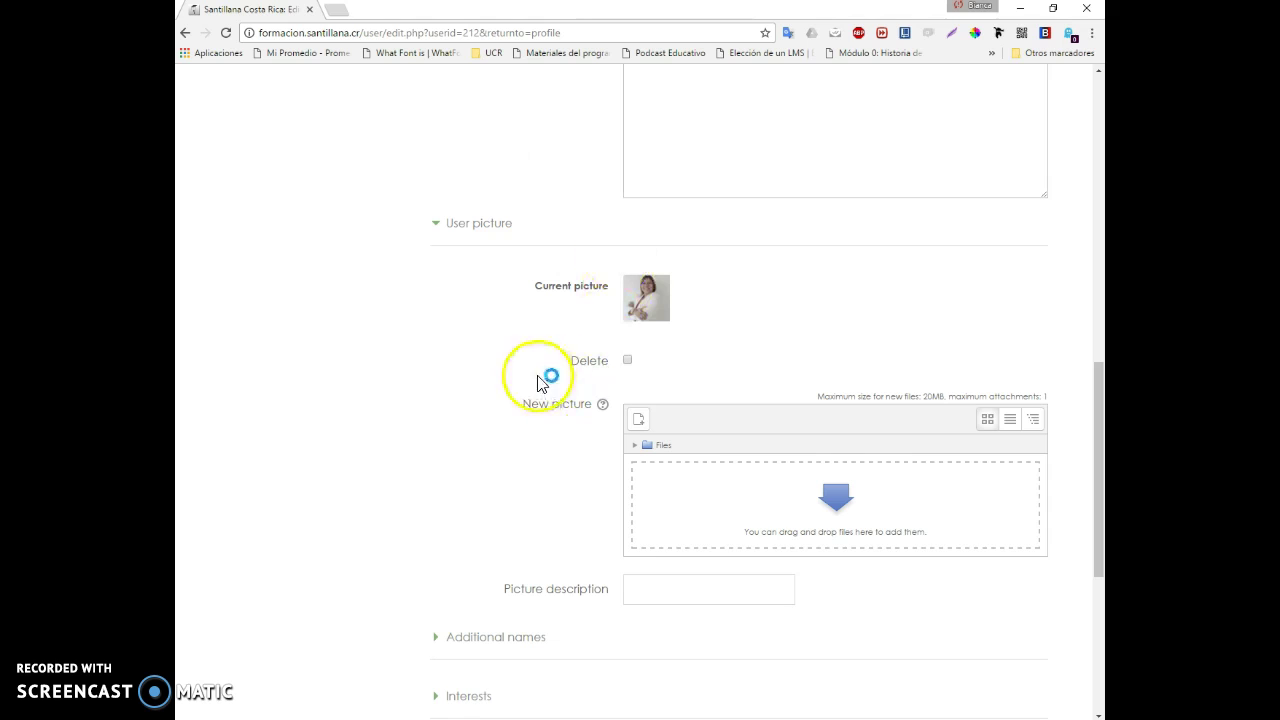
Add the JPG portrait named after the account holder, from their folder in Documents, as the new user picture.
click(659, 512)
key(alt+Tab)
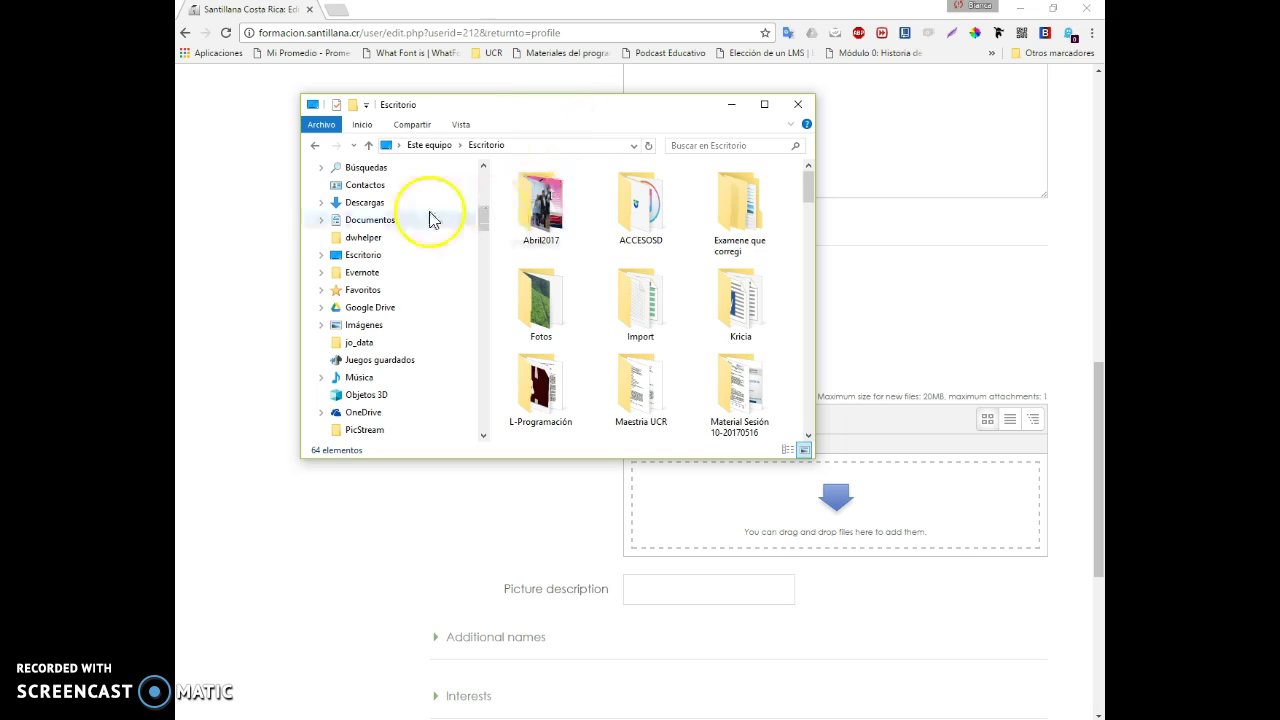
click(371, 222)
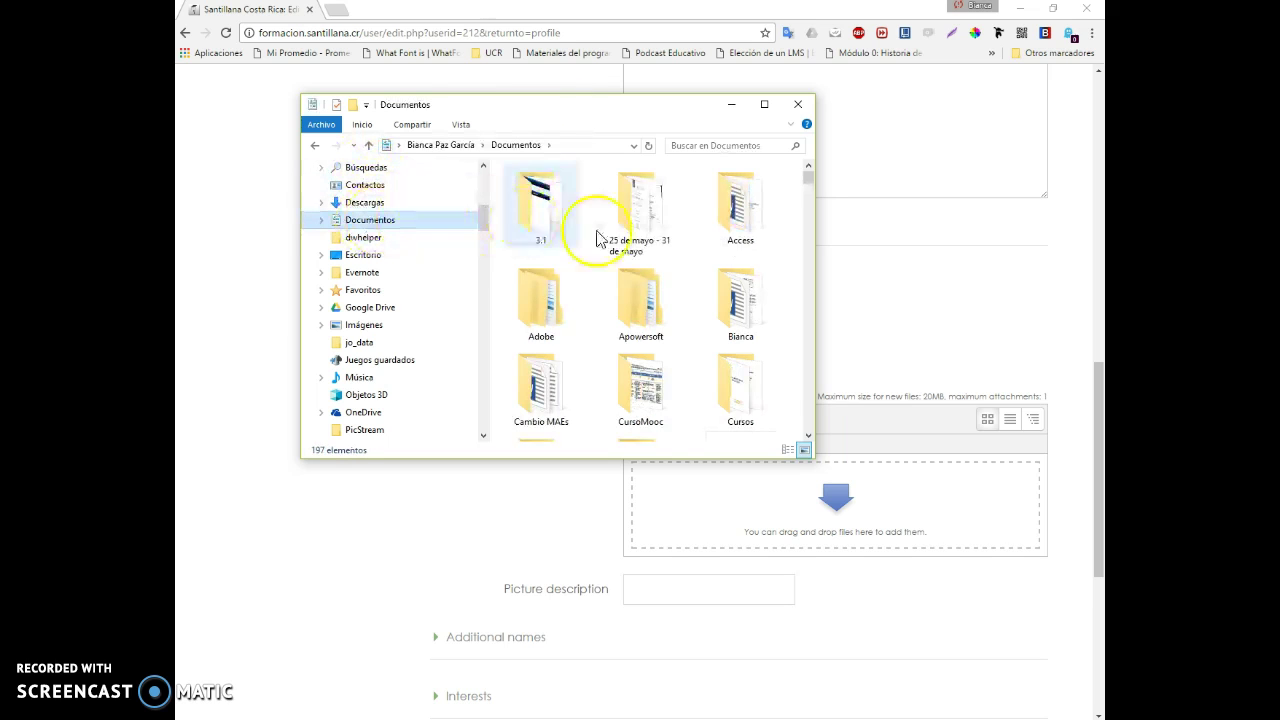
drag(809, 176, 808, 234)
click(751, 212)
double_click(751, 212)
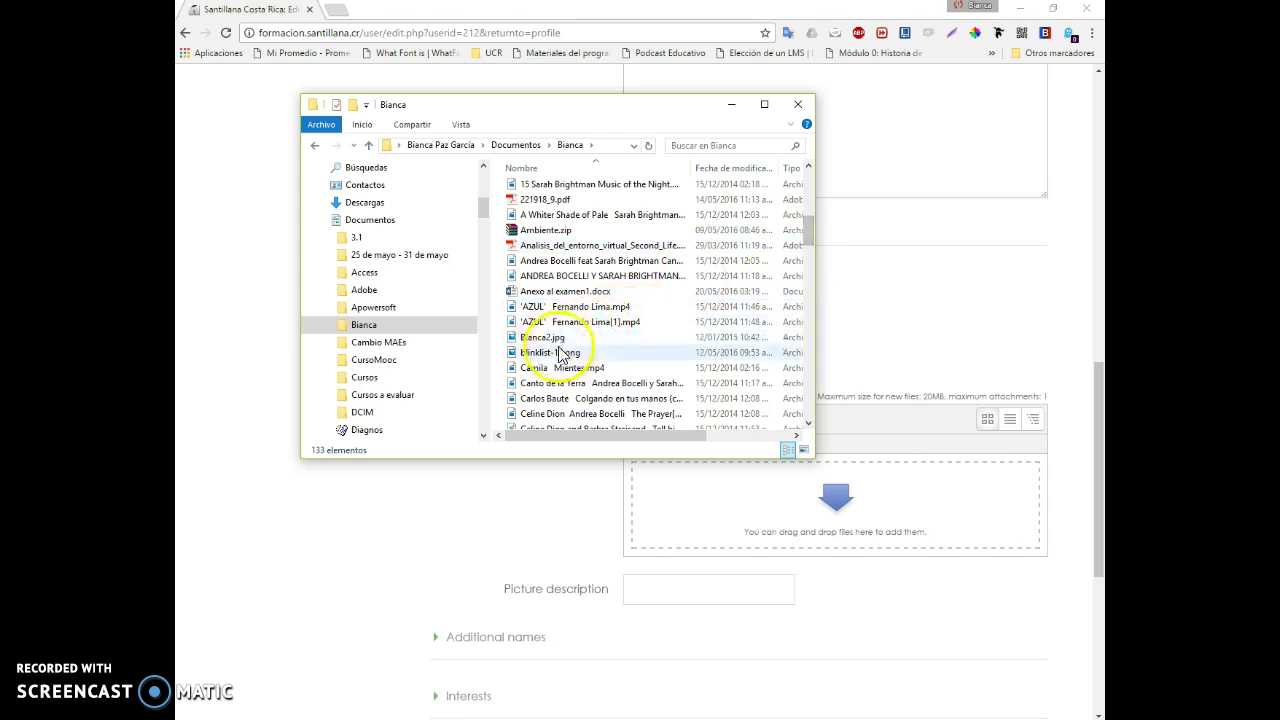
click(553, 338)
drag(553, 343, 737, 534)
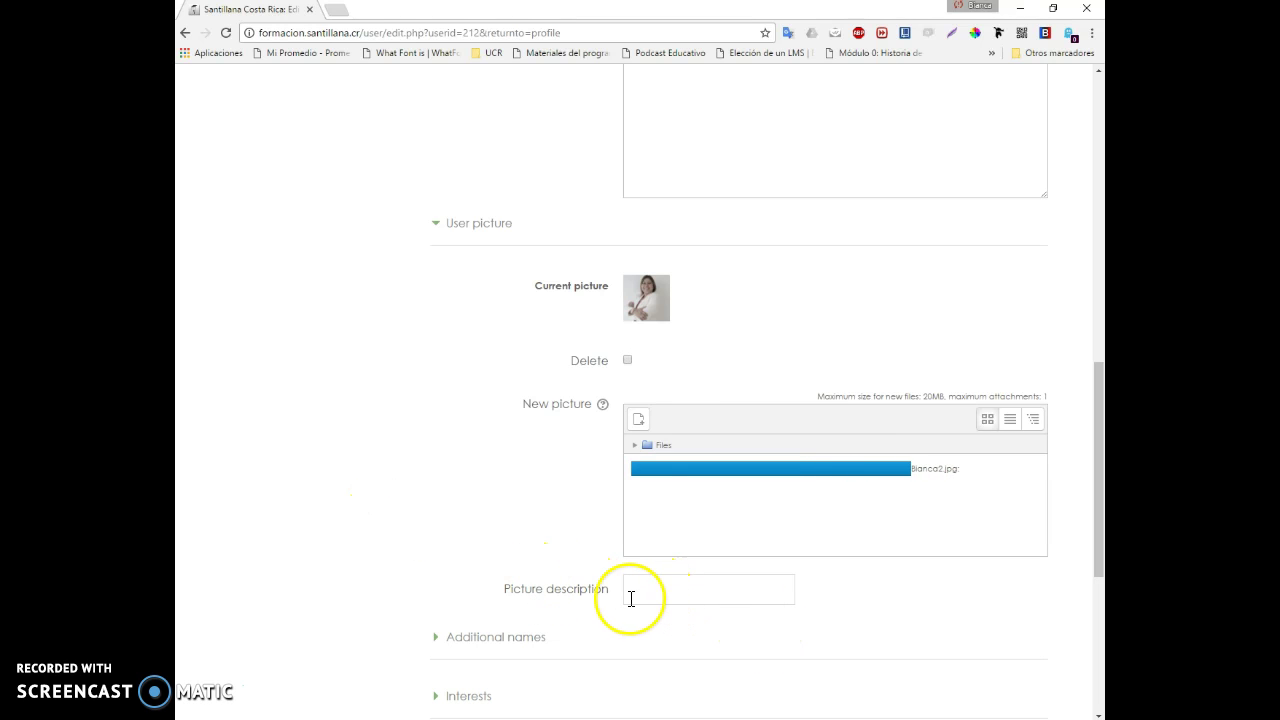
Expand the Additional names section and clear the phonetic first name.
scroll(480, 531, down, 2)
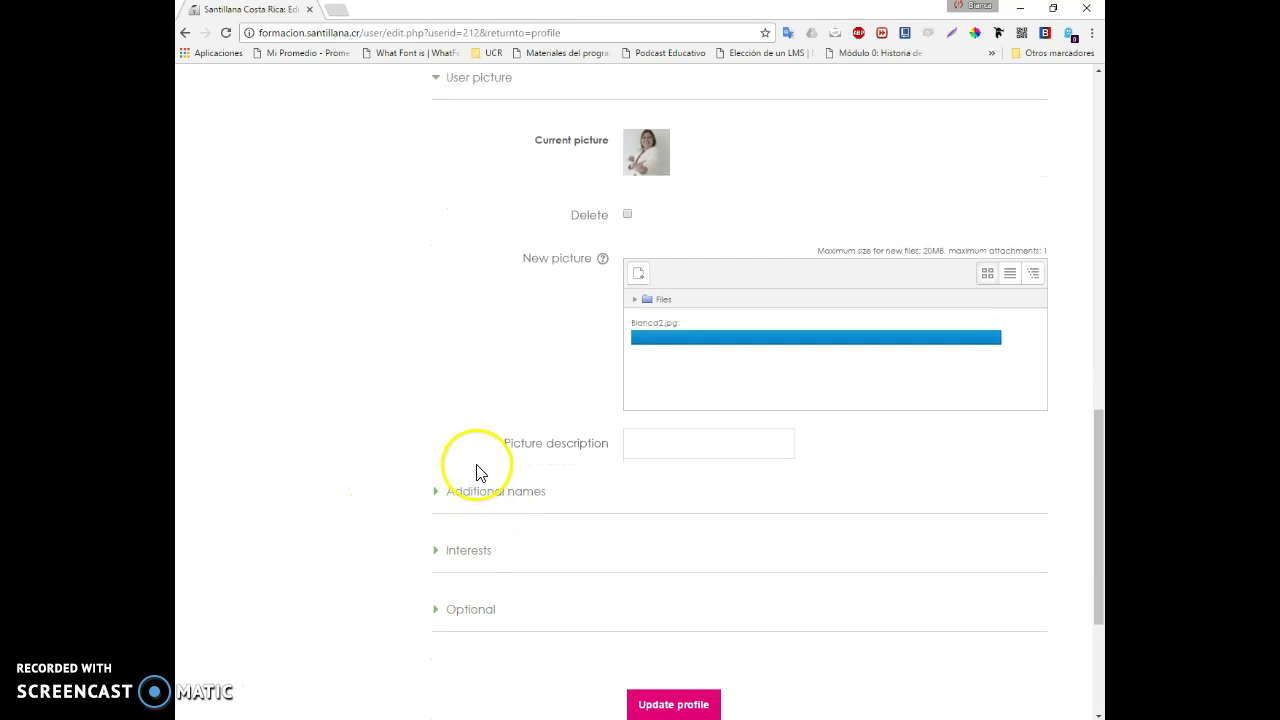
scroll(366, 436, down, 1)
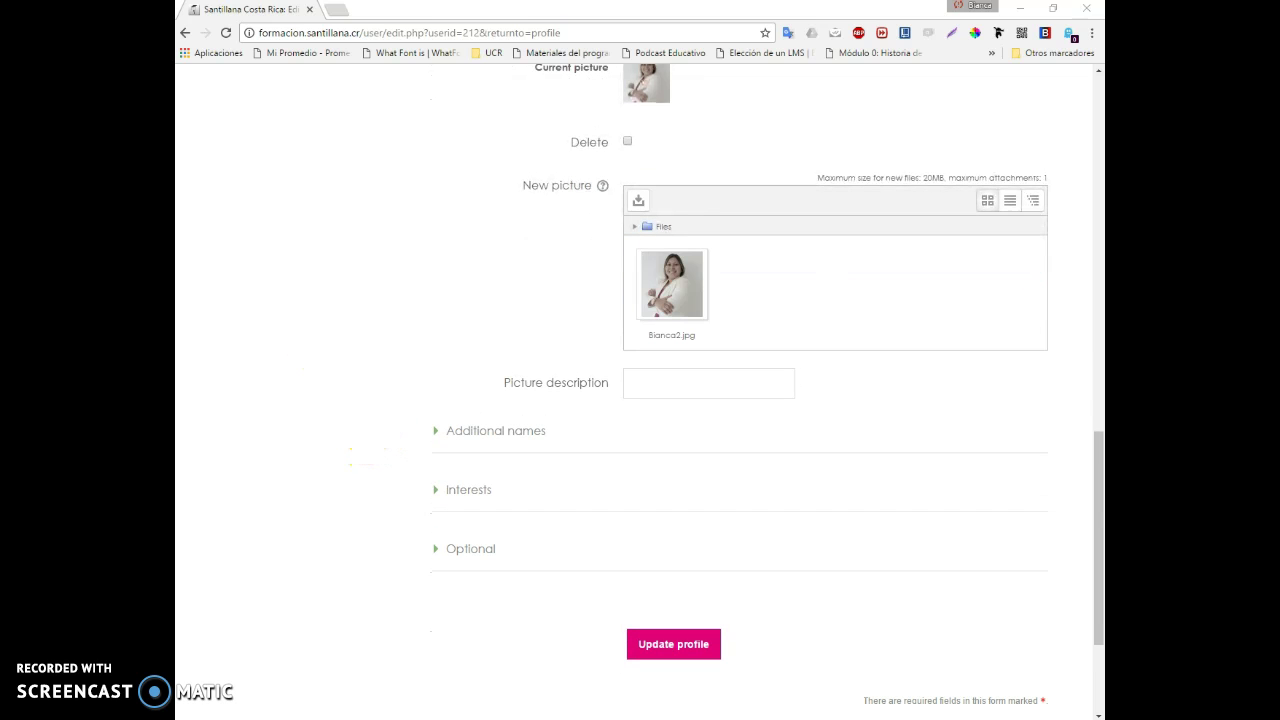
click(436, 432)
scroll(483, 530, down, 2)
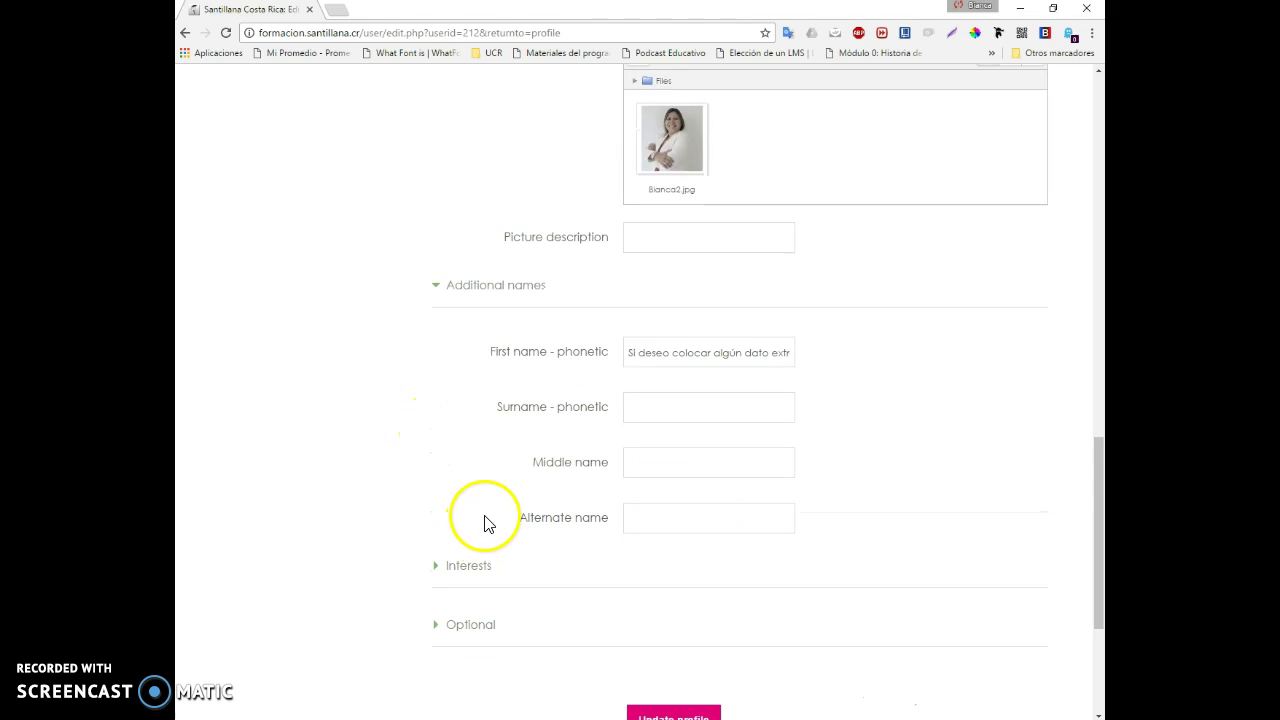
drag(632, 356, 823, 351)
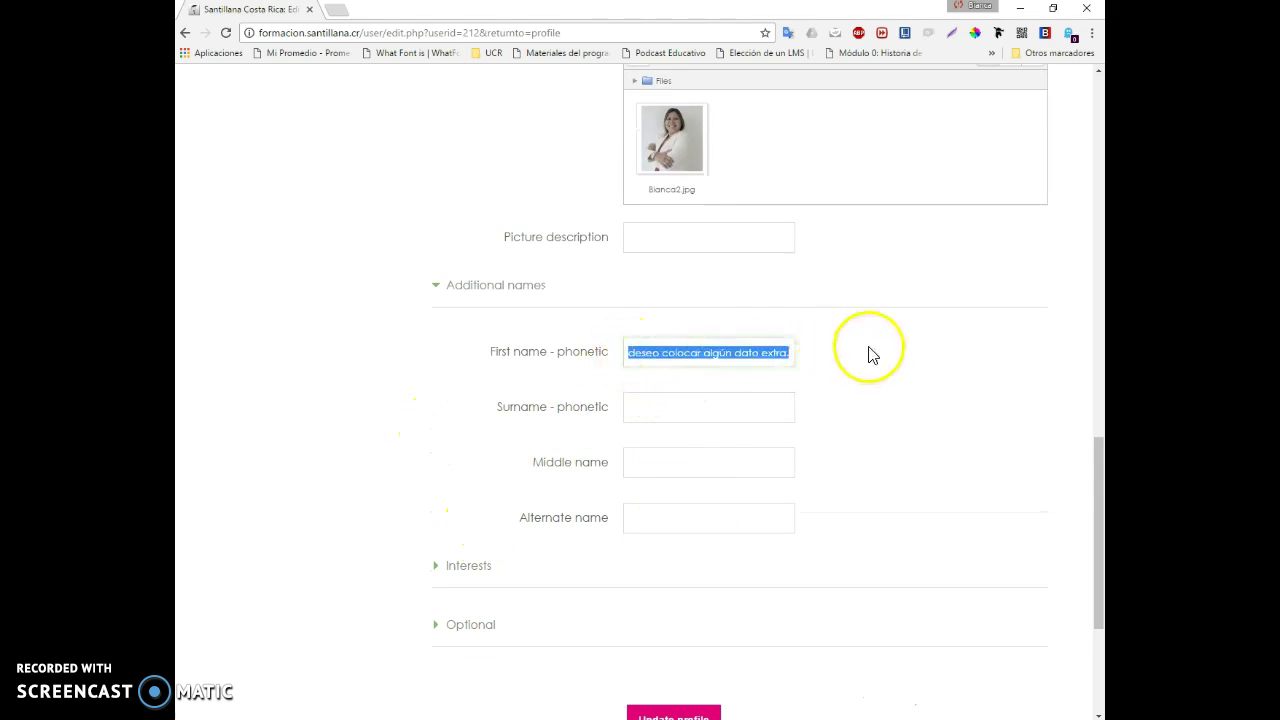
key(BackSpace)
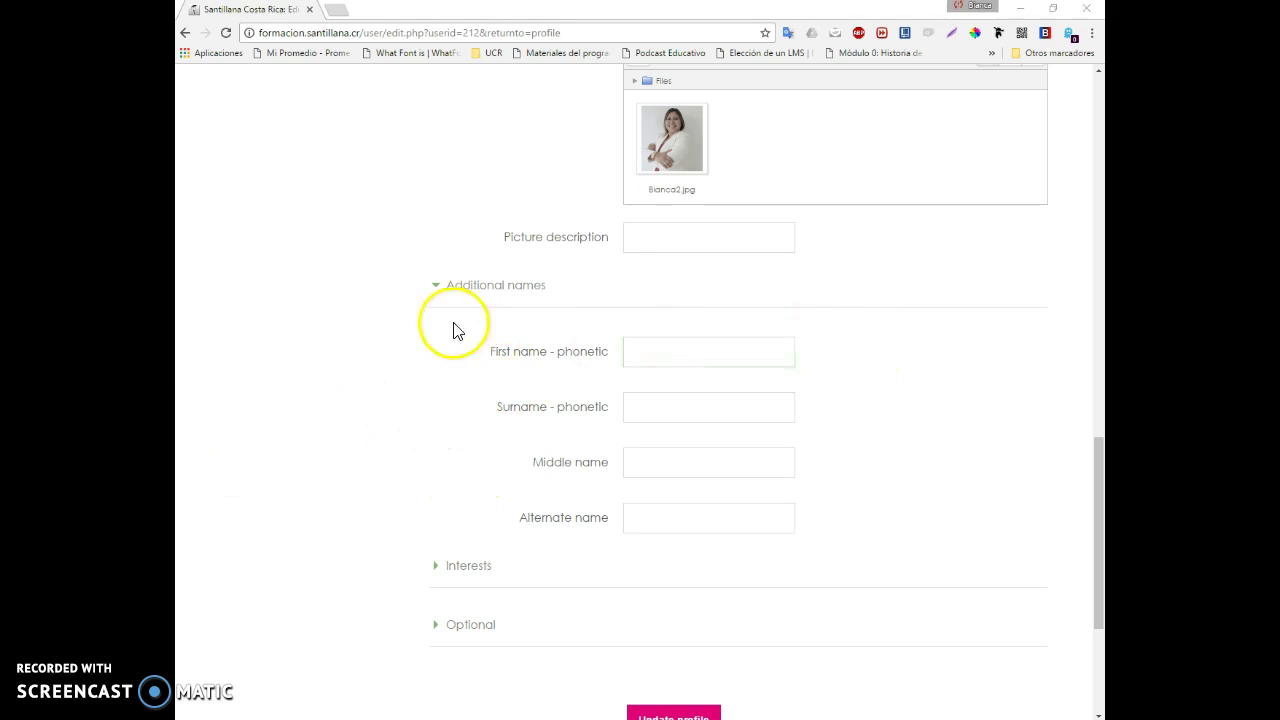
Expand the Interests section to review the list of interests.
scroll(409, 386, down, 1)
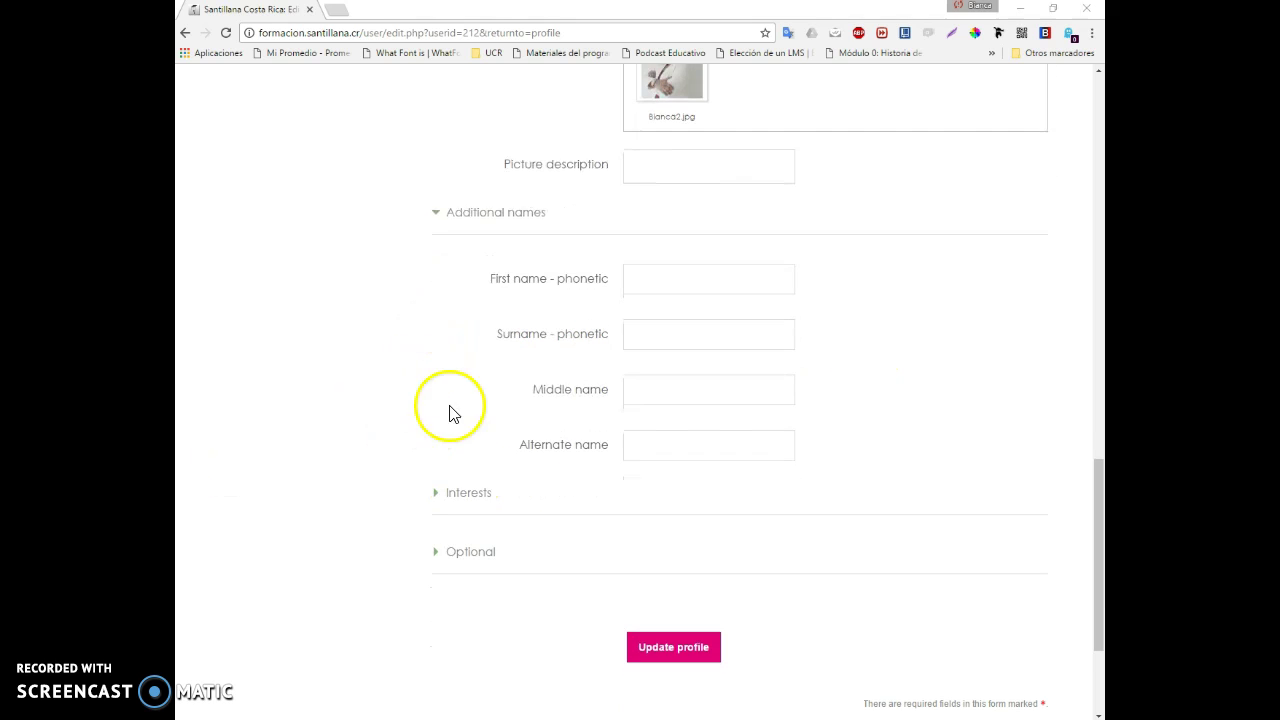
click(449, 500)
scroll(389, 423, down, 2)
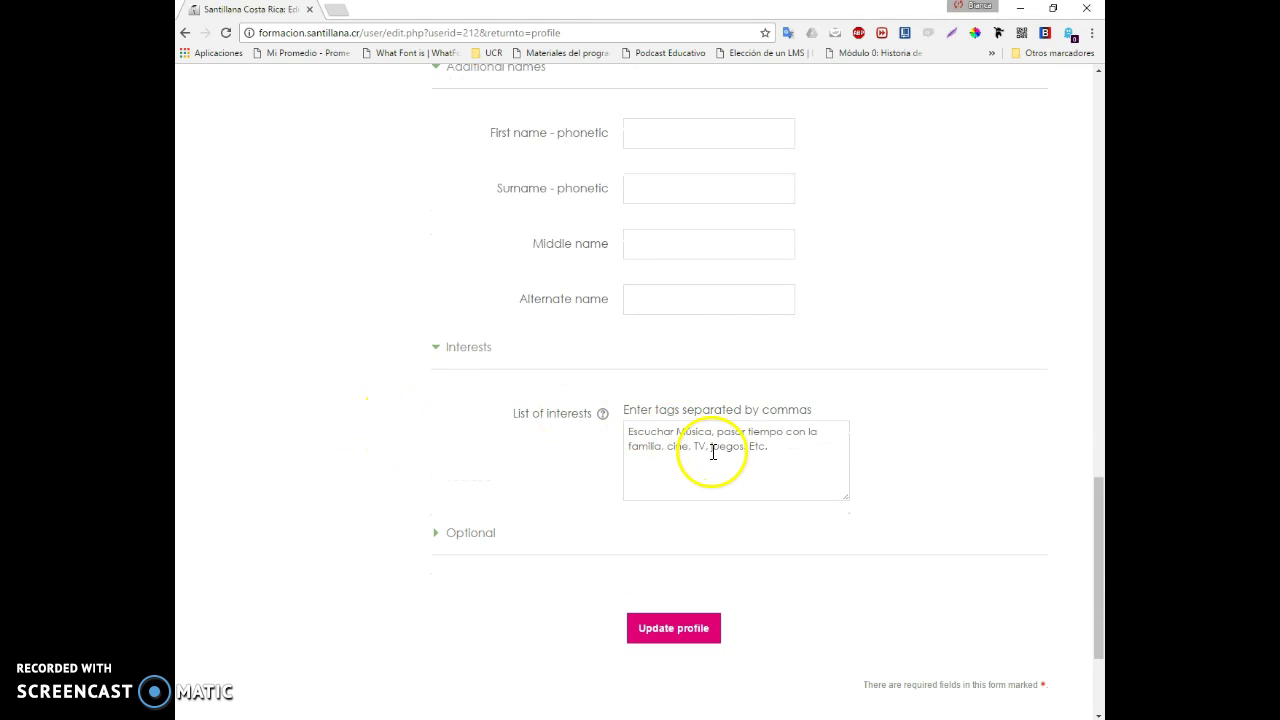
Capitalize "Cine" and "Juegos" in the list of interests.
drag(777, 446, 625, 440)
click(731, 428)
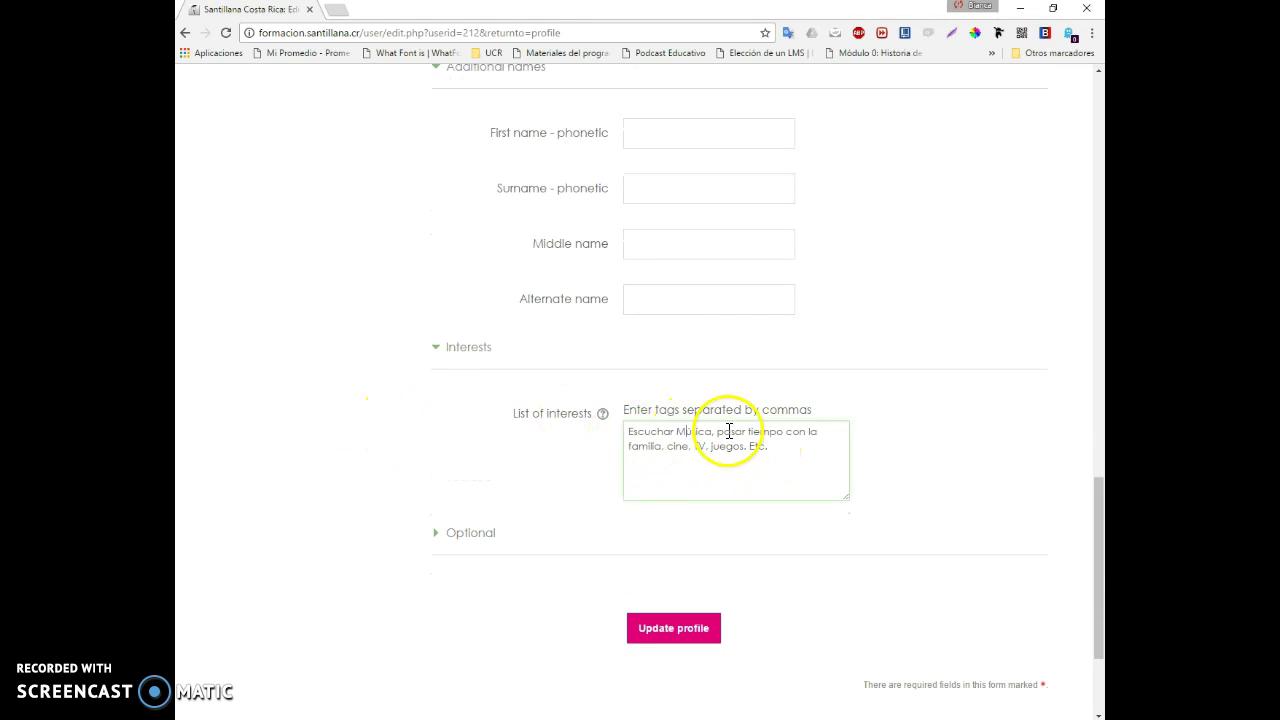
click(810, 431)
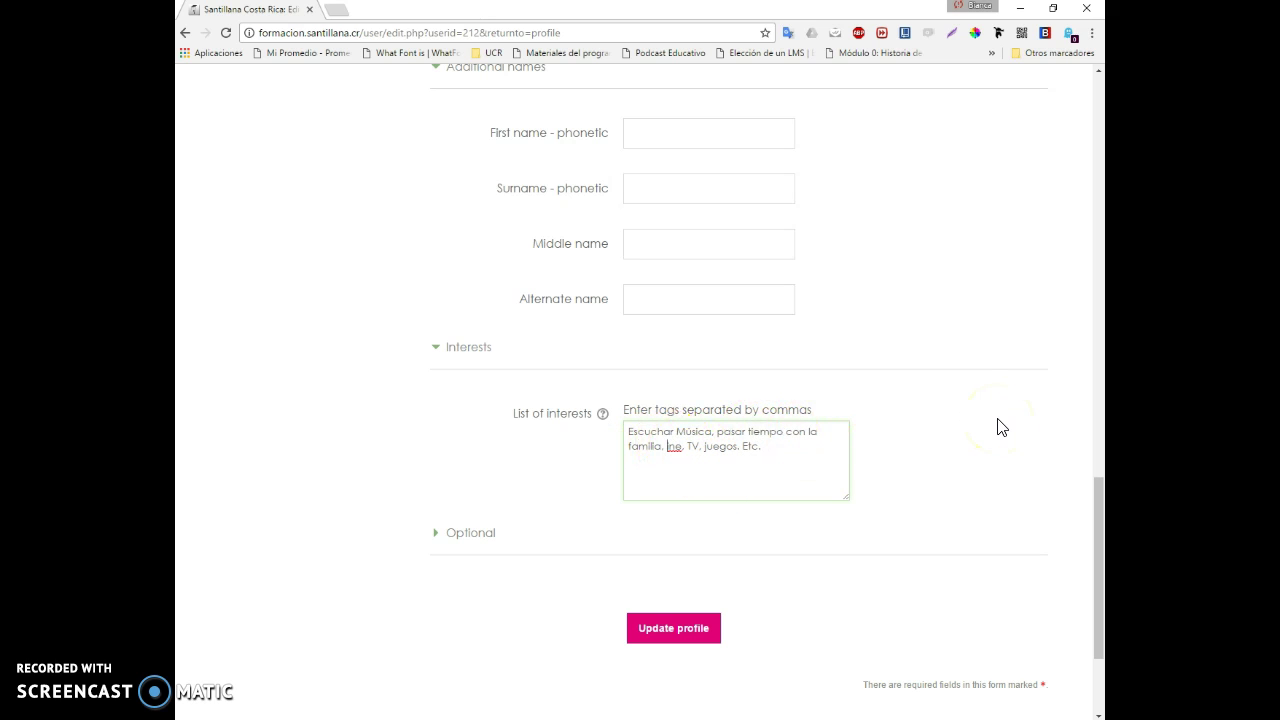
click(772, 459)
drag(780, 449, 671, 451)
click(668, 447)
mouse_move(799, 497)
mouse_down()
mouse_move(737, 427)
mouse_move(714, 451)
mouse_move(776, 489)
mouse_up()
click(776, 489)
Expand the Optional section of the profile form and examine its web page, ICQ, Skype, AIM, Yahoo and MSN fields.
scroll(823, 474, down, 2)
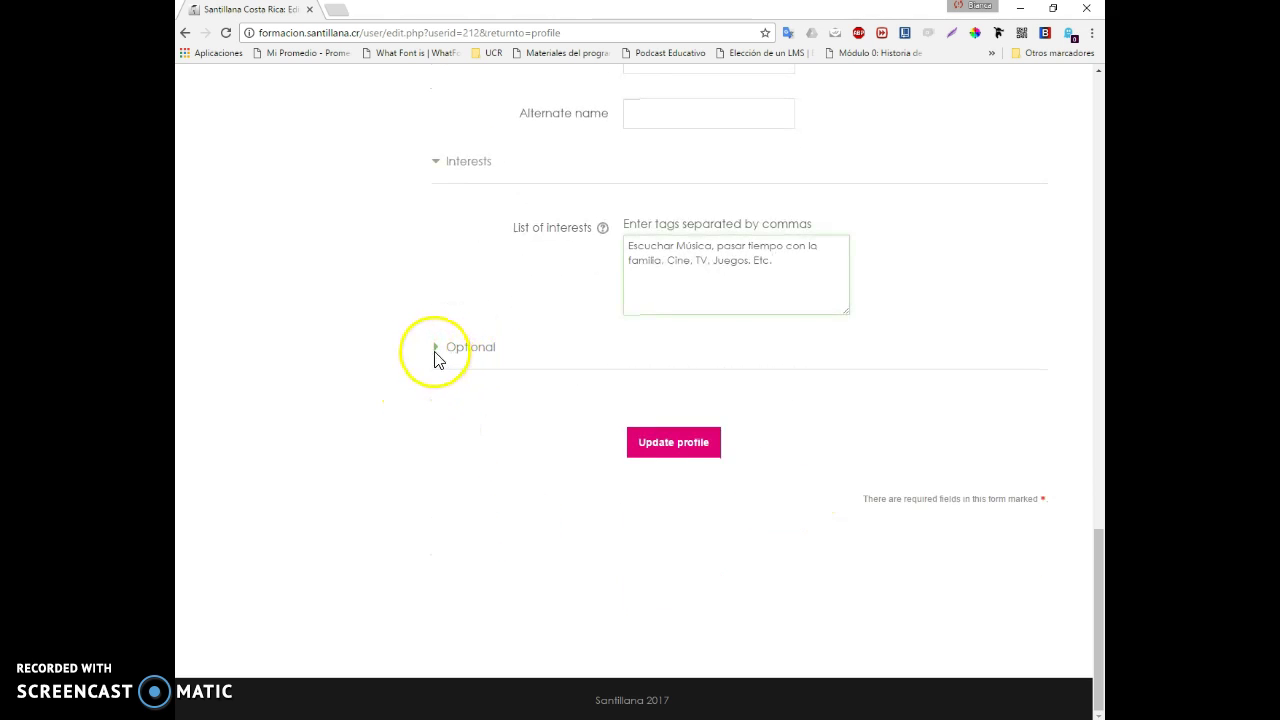
click(436, 350)
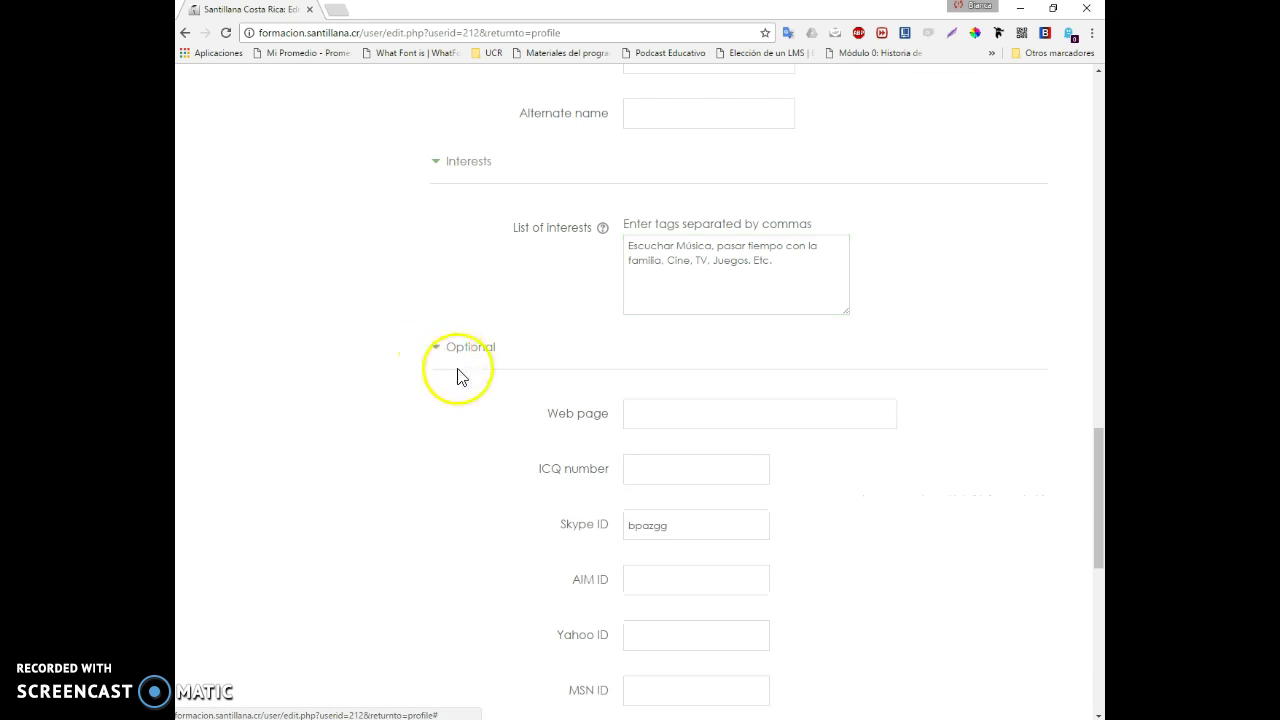
scroll(446, 477, down, 2)
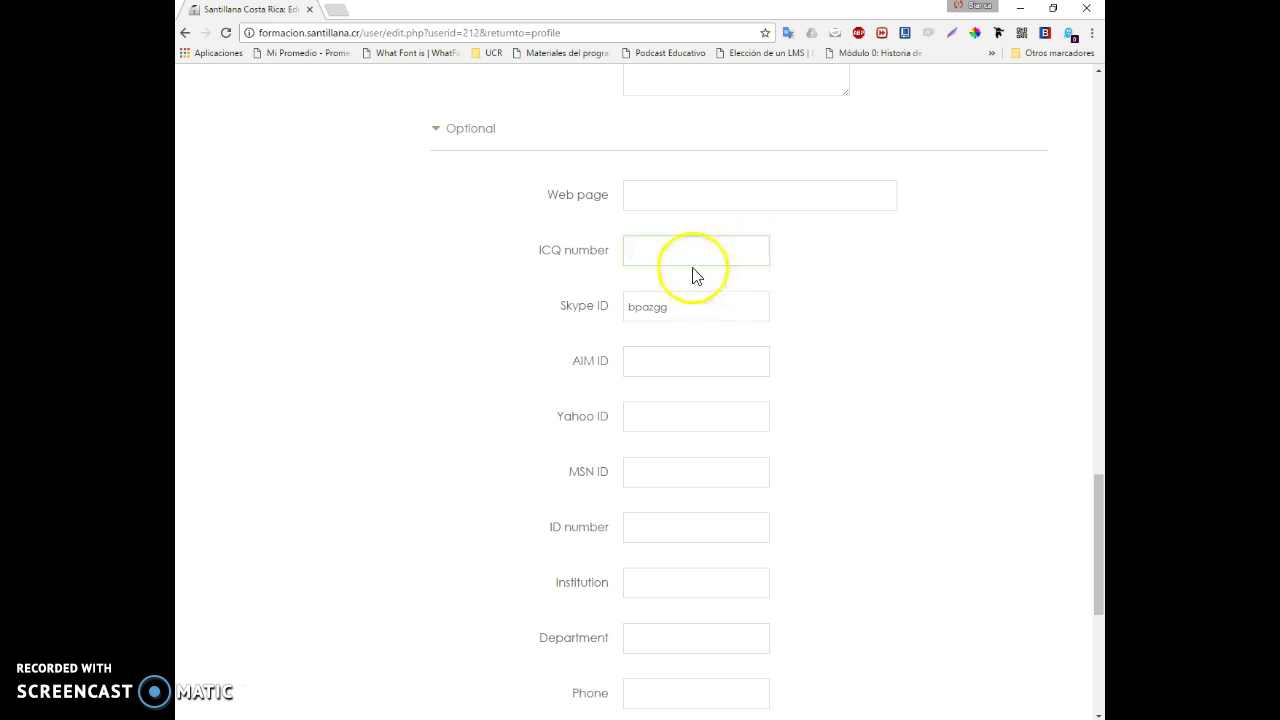
click(704, 312)
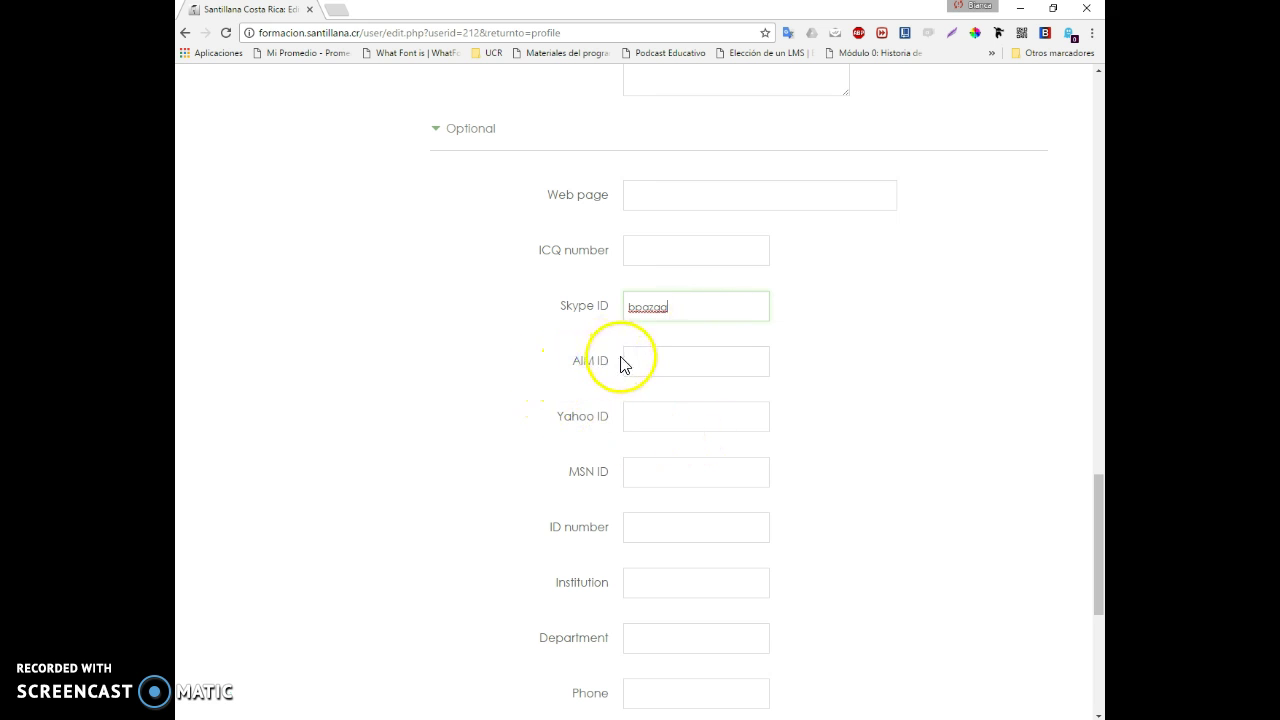
drag(578, 362, 638, 357)
click(682, 364)
click(653, 418)
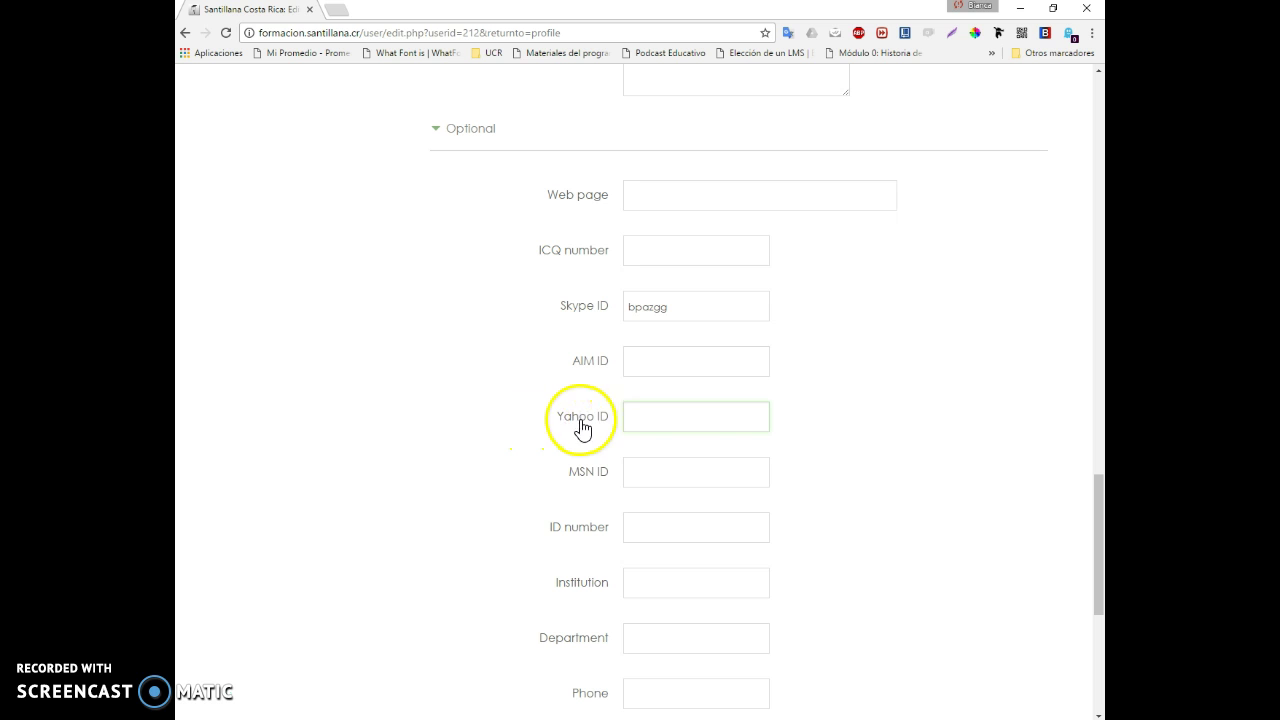
scroll(600, 400, down, 3)
click(646, 325)
scroll(651, 391, up, 1)
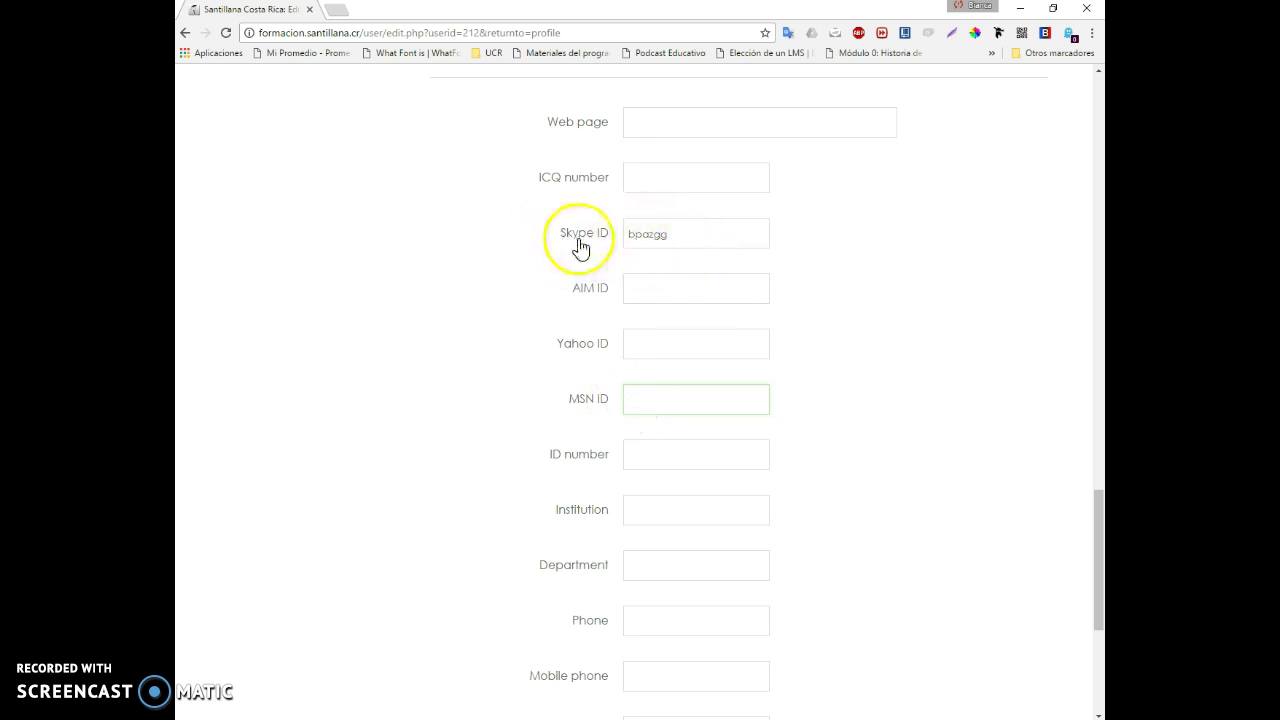
scroll(458, 424, down, 2)
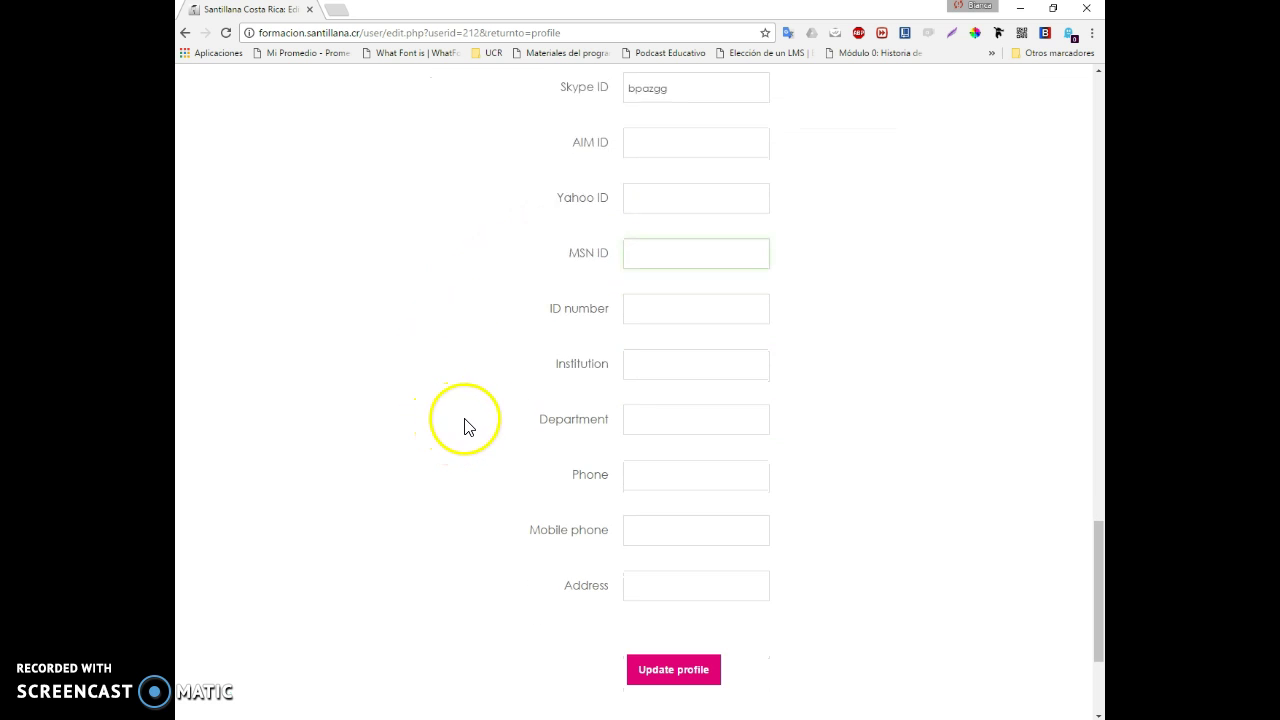
Go through the optional Institution, Department, Phone, Mobile phone and Address fields without filling them in.
click(637, 364)
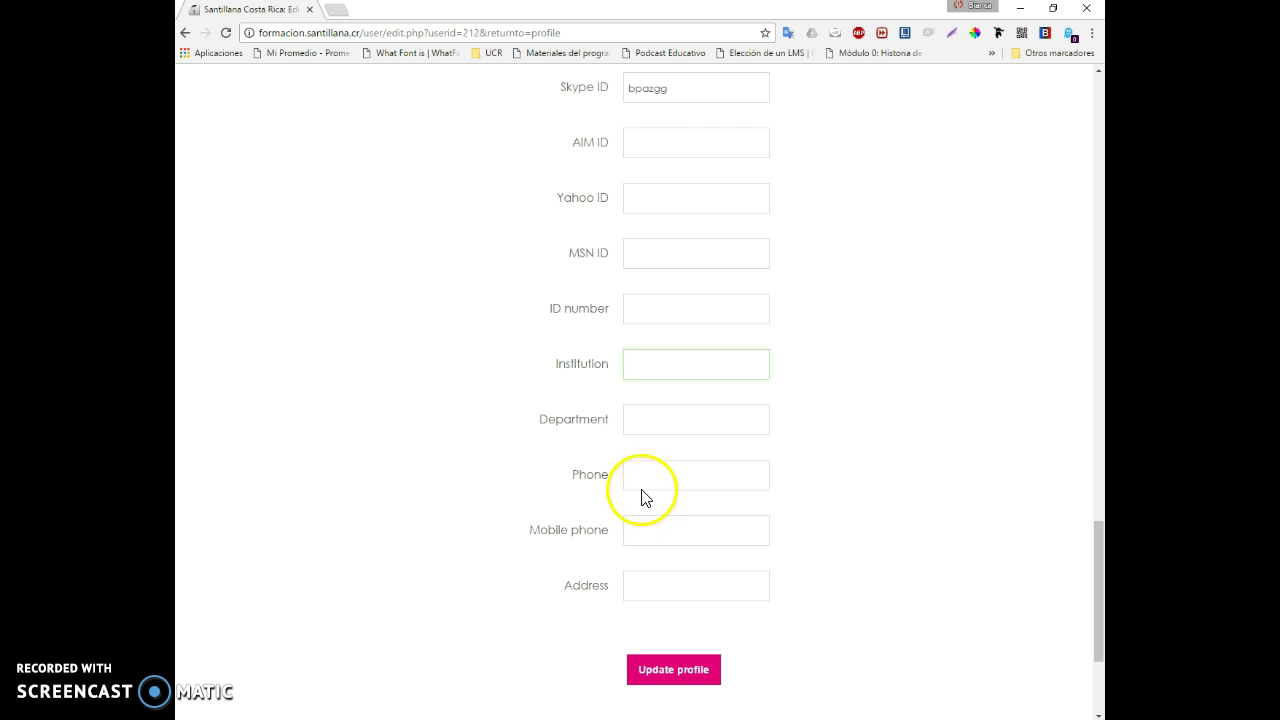
click(635, 425)
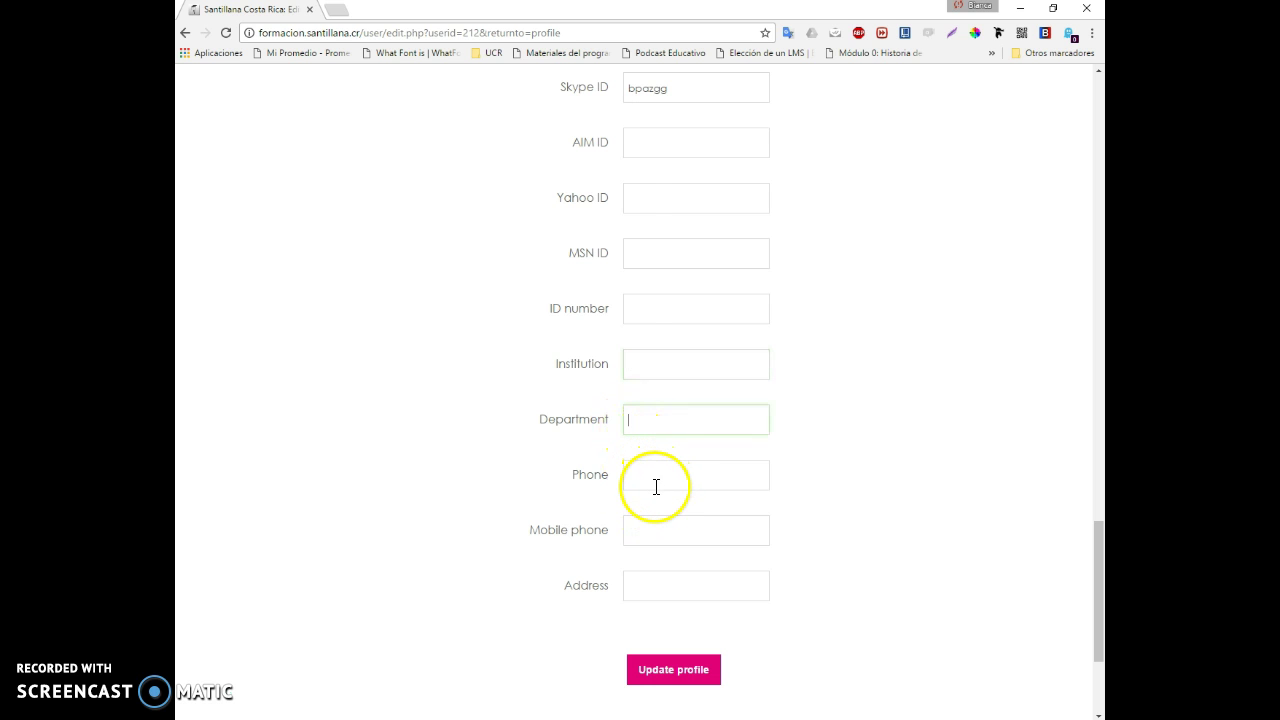
click(648, 477)
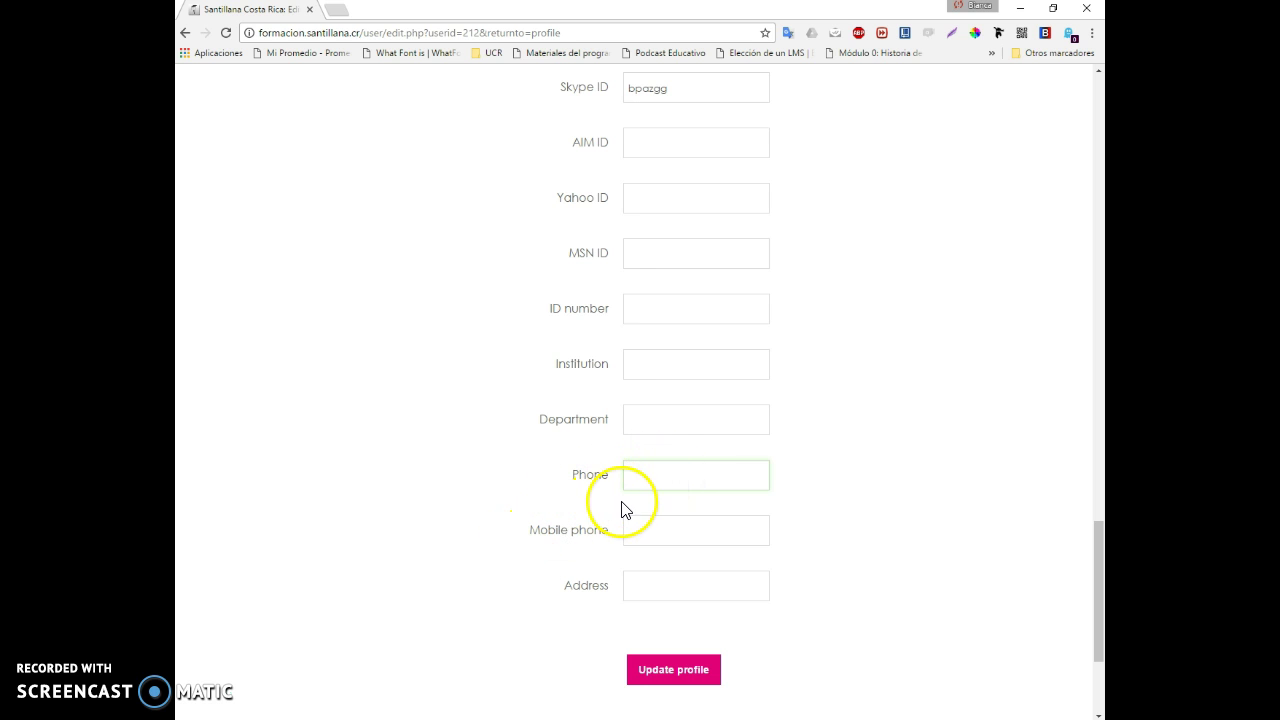
click(651, 526)
click(641, 598)
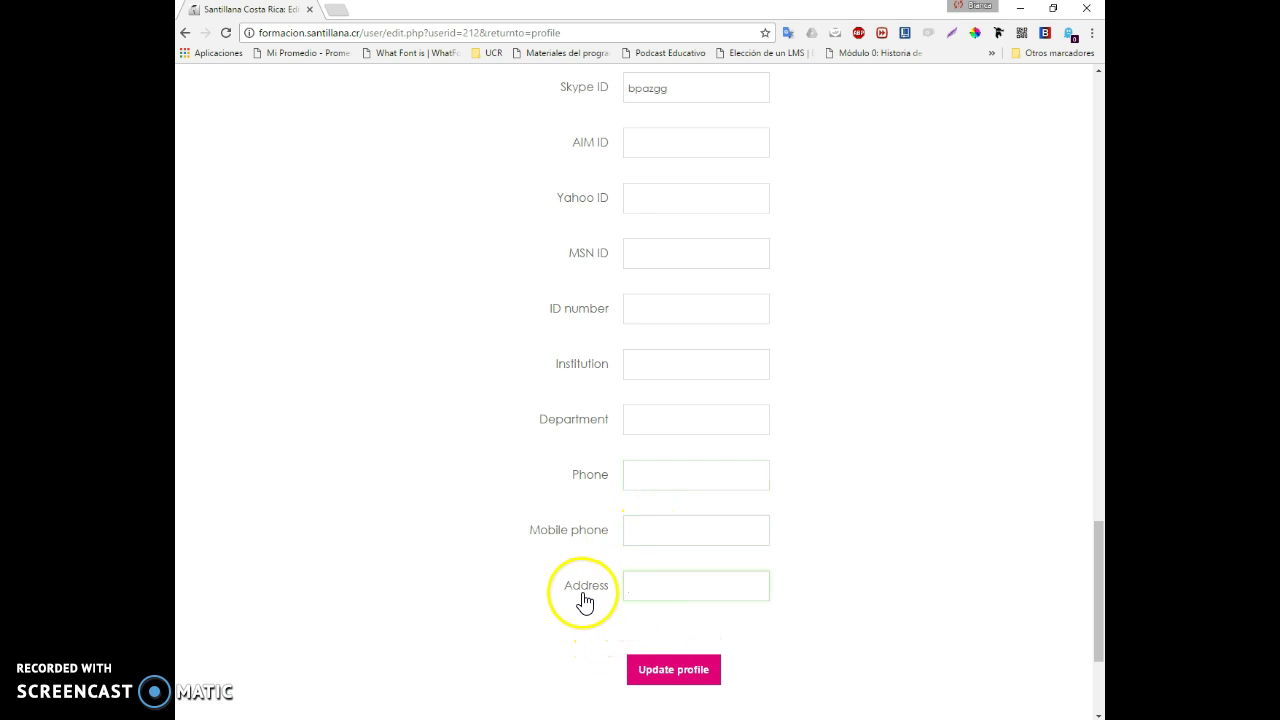
Recheck the Interests and Optional entries, update the profile, and review the saved user details.
scroll(469, 586, down, 2)
scroll(487, 547, up, 2)
scroll(487, 547, up, 4)
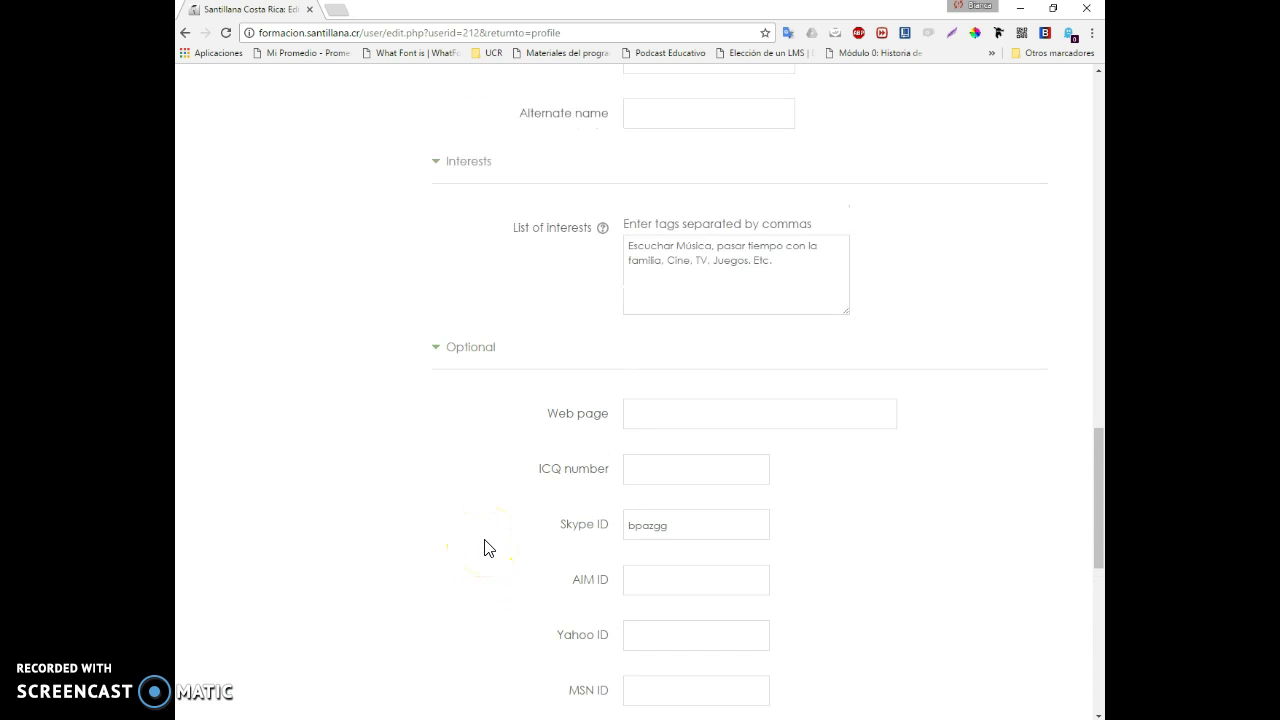
scroll(487, 547, down, 6)
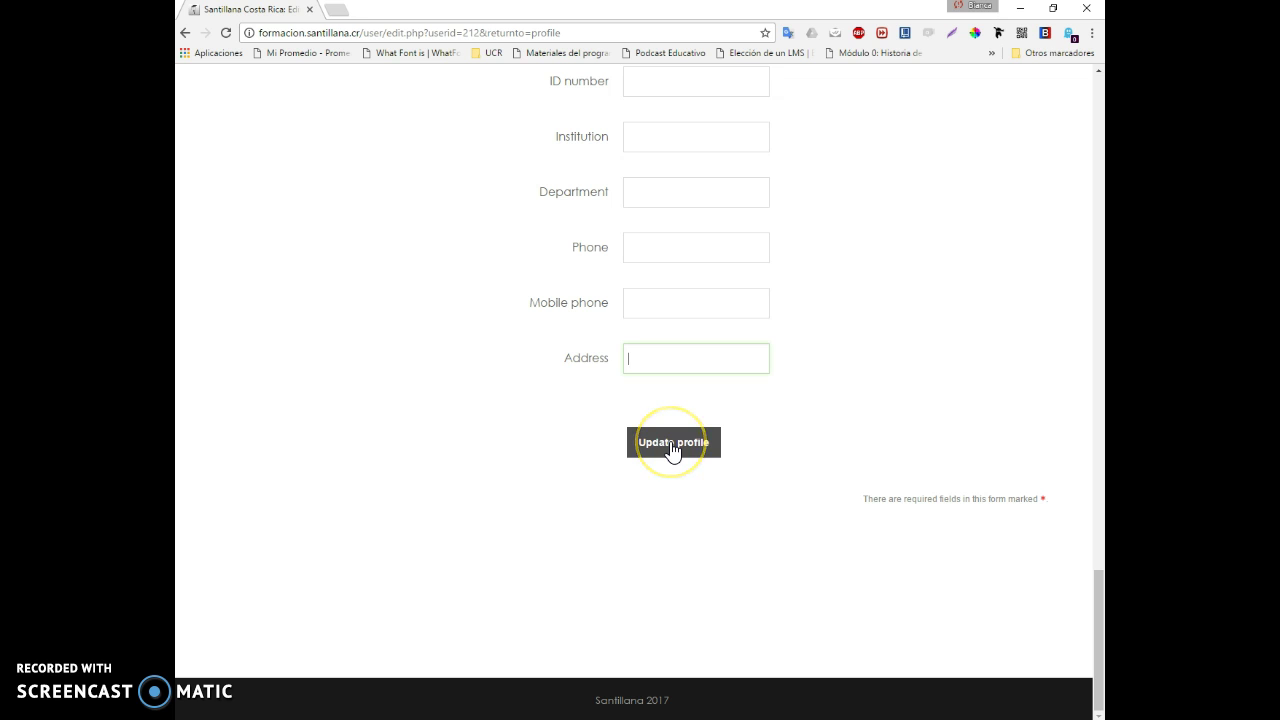
click(673, 452)
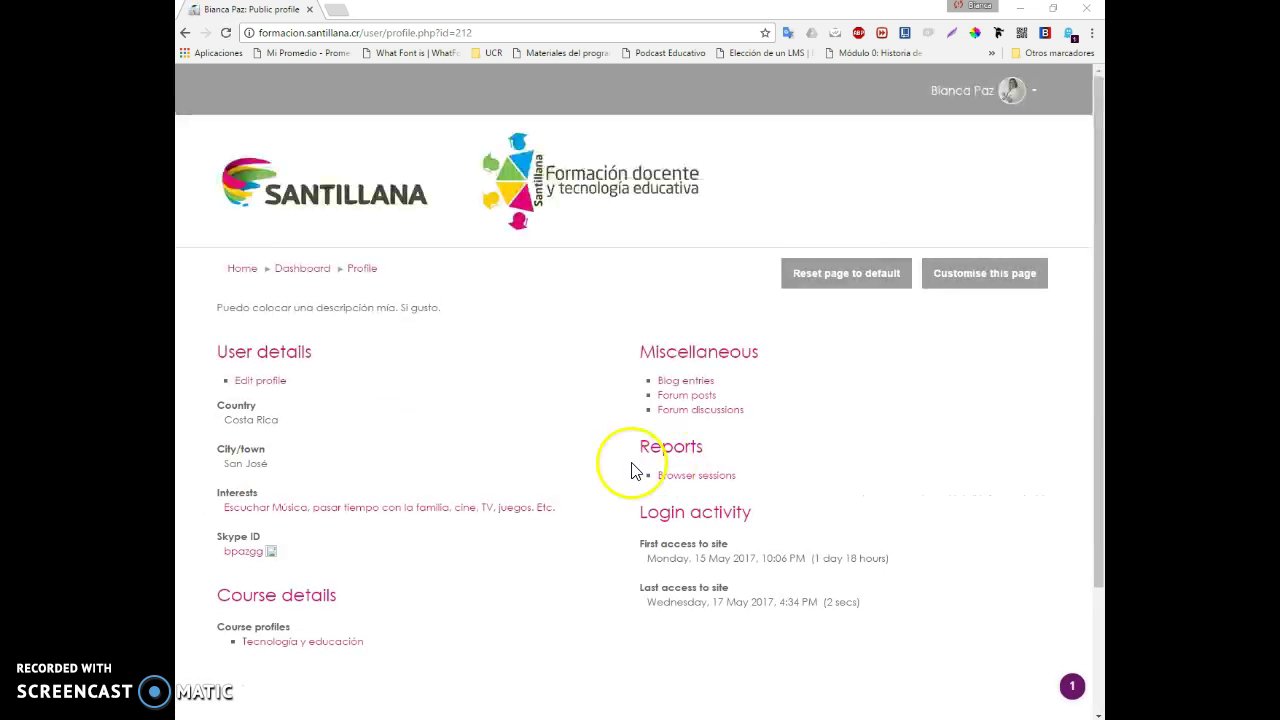
scroll(420, 449, down, 1)
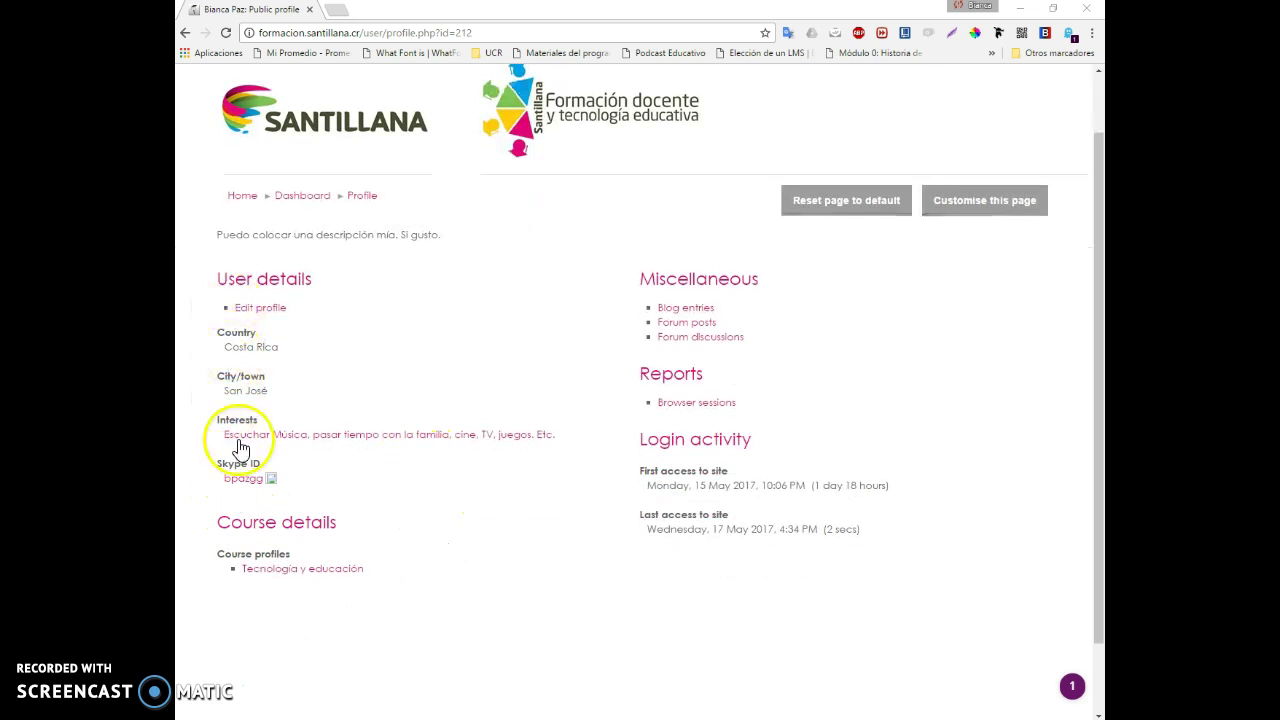
scroll(457, 571, down, 1)
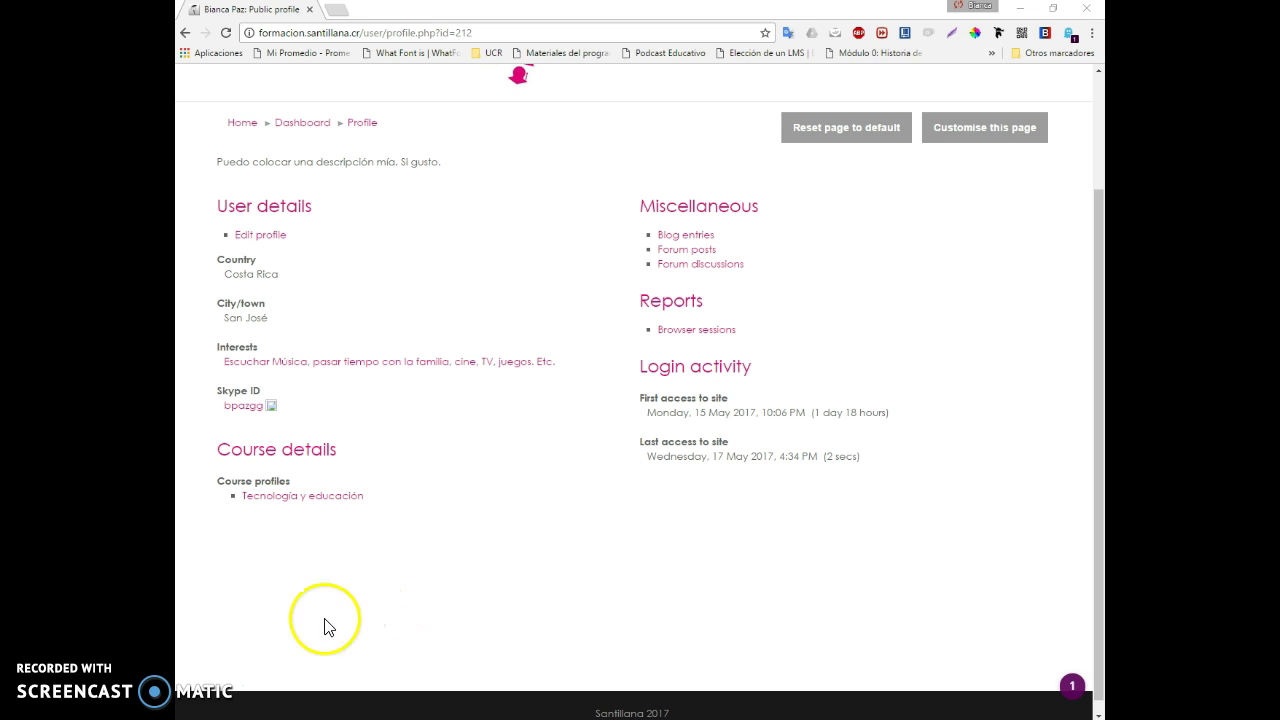